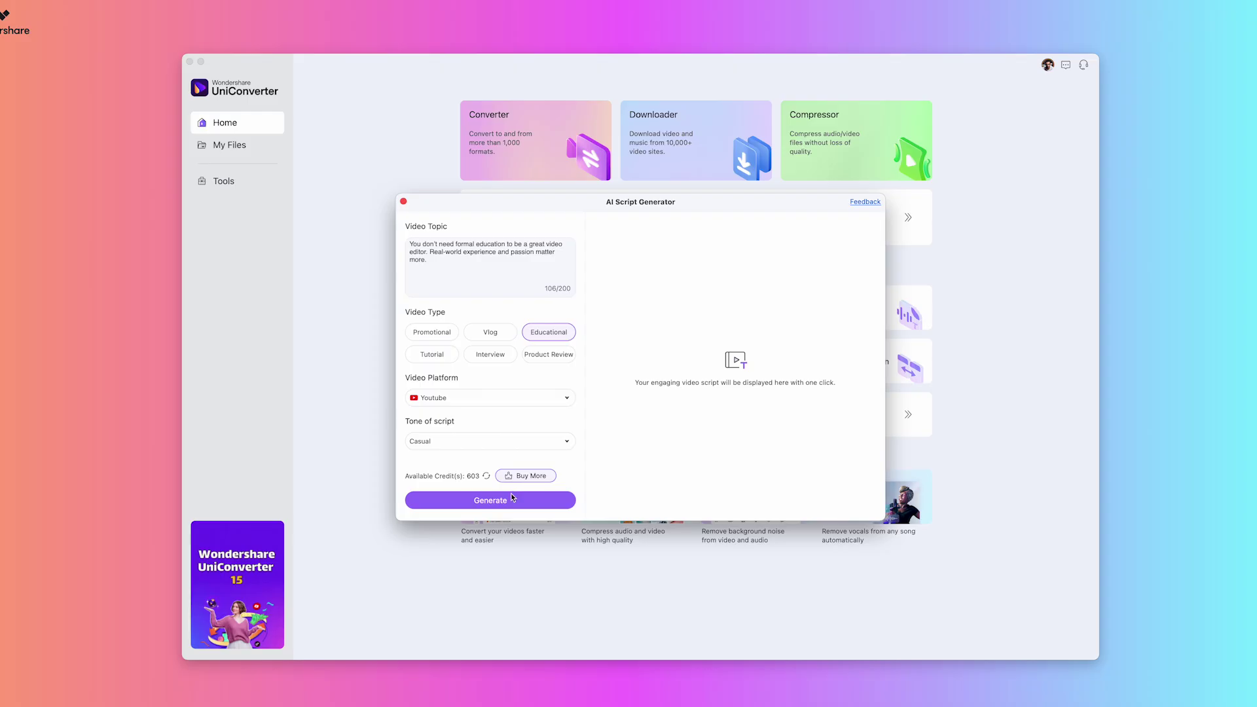
# Generate an AI video script, then compress the DJI clip to MOV at 63%
pyautogui.click(513, 499)
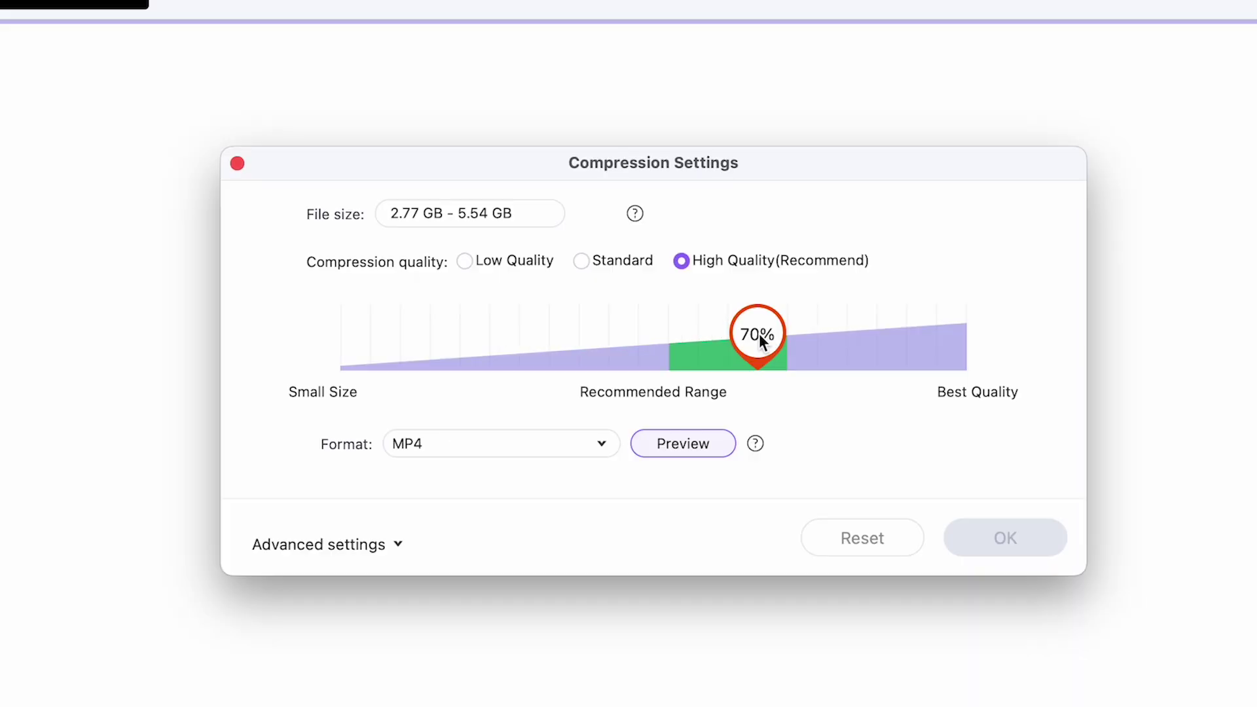
pyautogui.moveTo(690, 345); pyautogui.dragTo(688, 348)
pyautogui.click(601, 444)
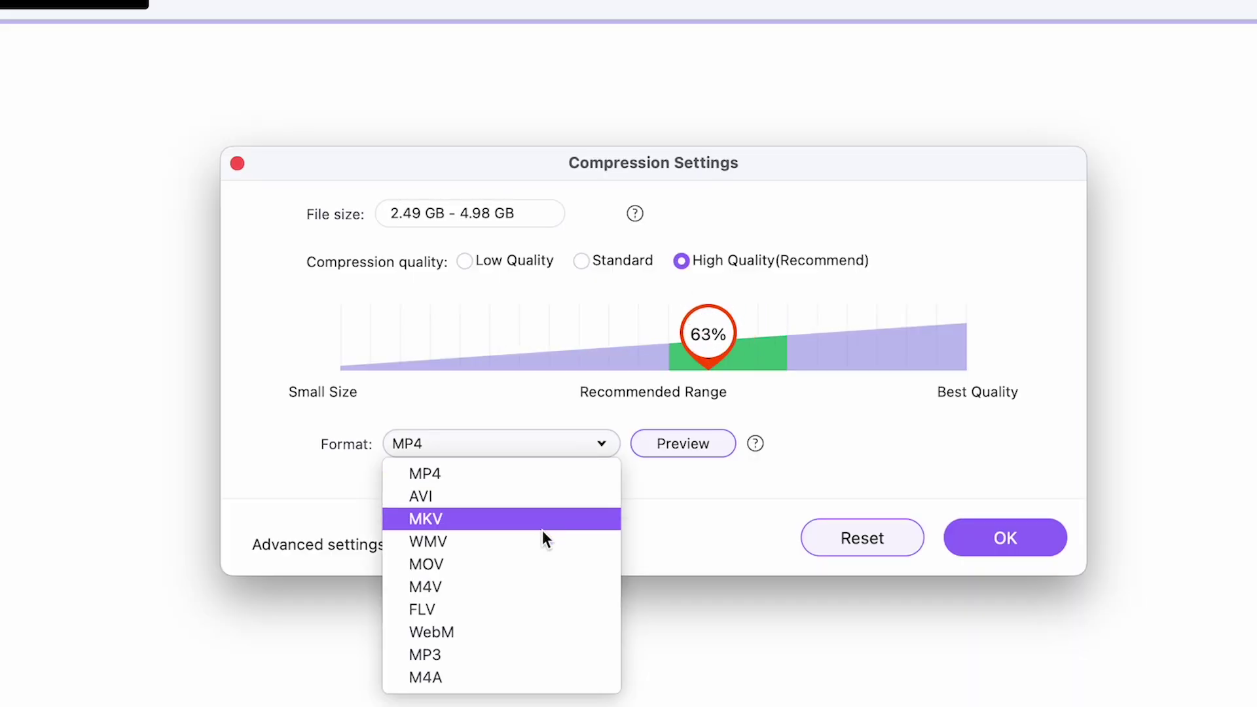
pyautogui.click(527, 568)
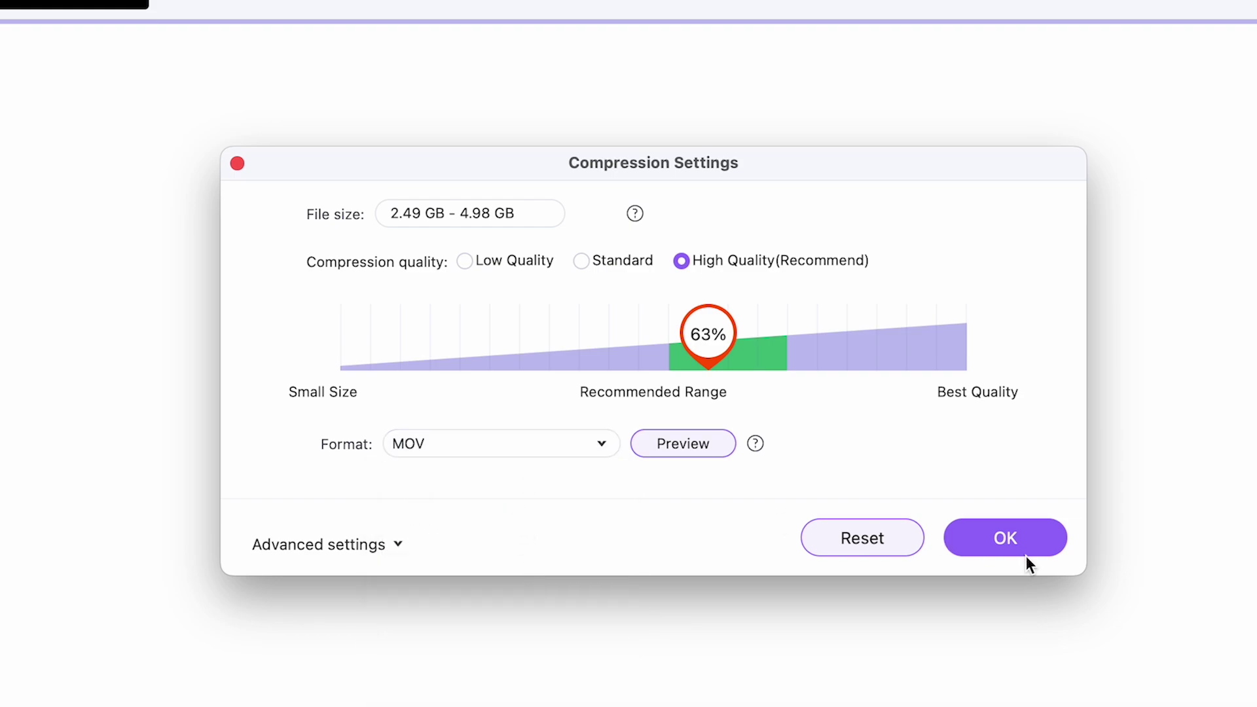
pyautogui.click(1018, 539)
pyautogui.click(1020, 257)
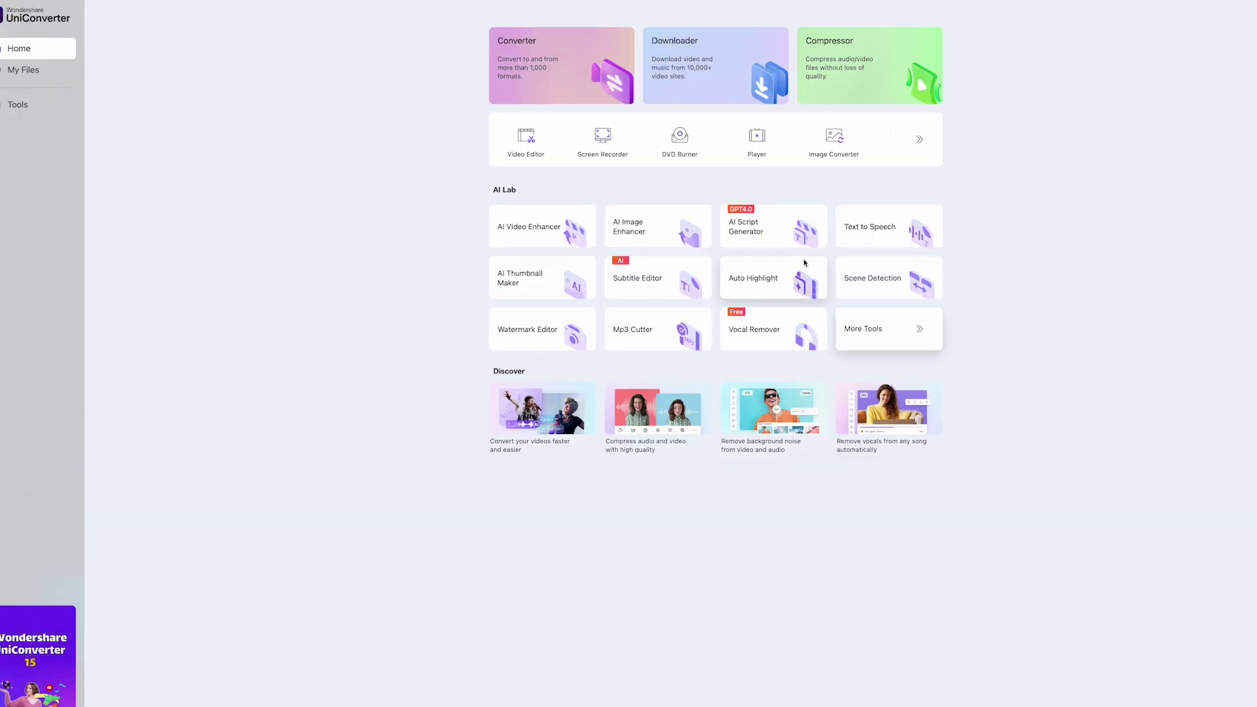
pyautogui.click(885, 53)
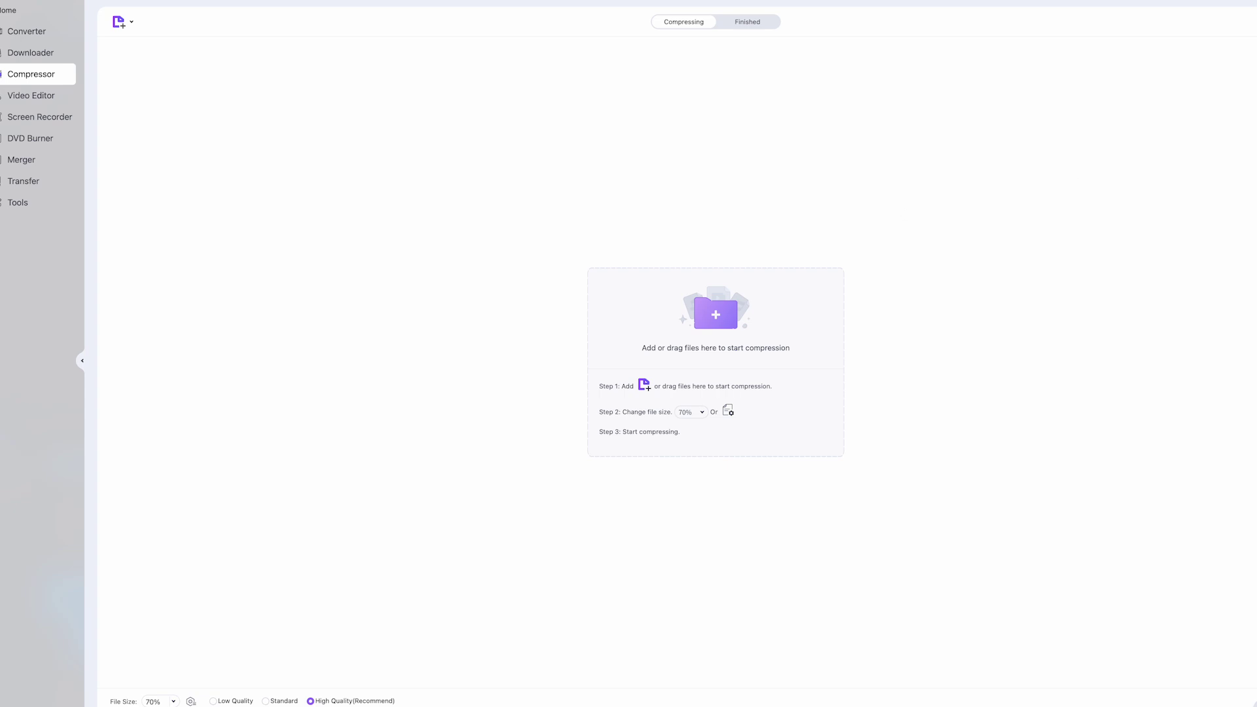
pyautogui.moveTo(1256, 256); pyautogui.dragTo(635, 305)
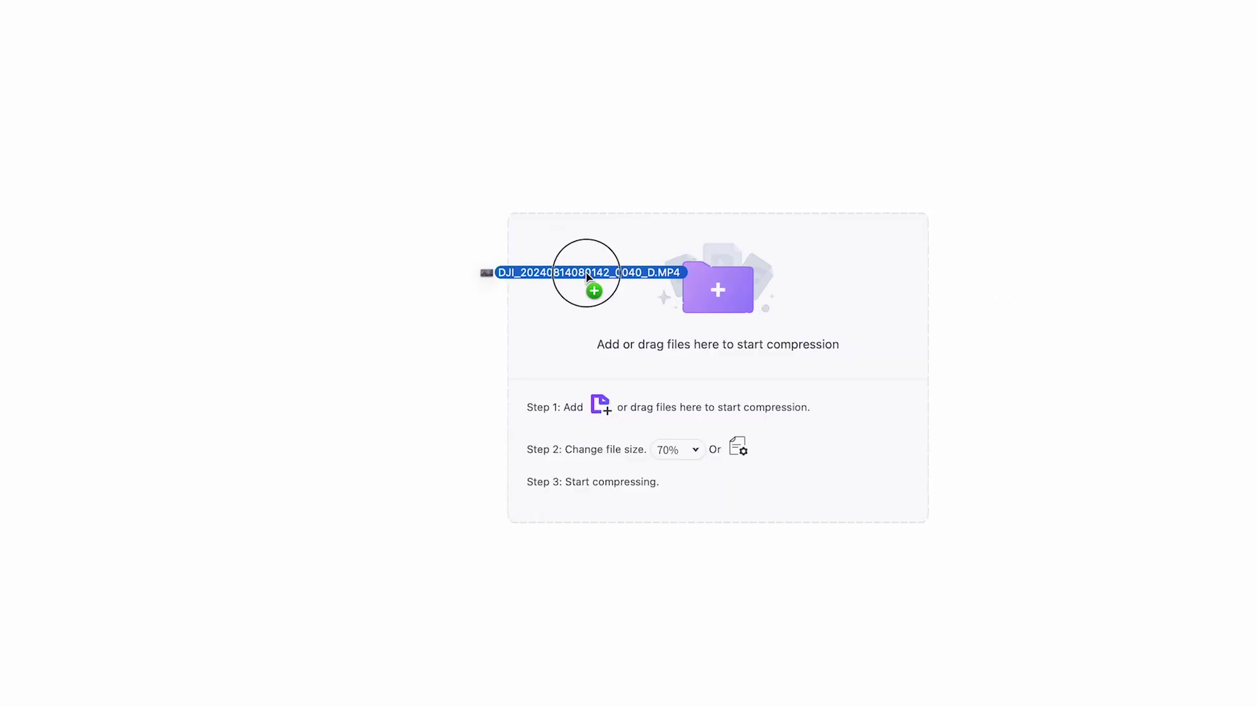
pyautogui.moveTo(586, 273); pyautogui.dragTo(587, 273)
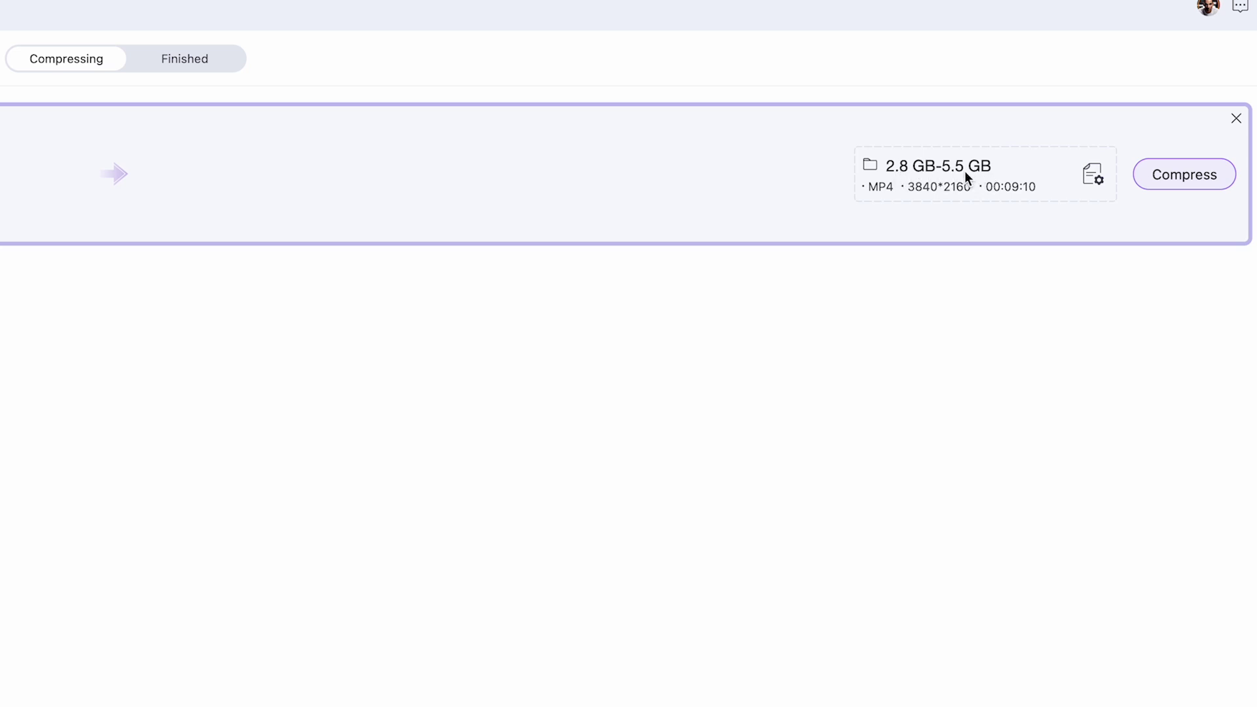
pyautogui.click(1099, 178)
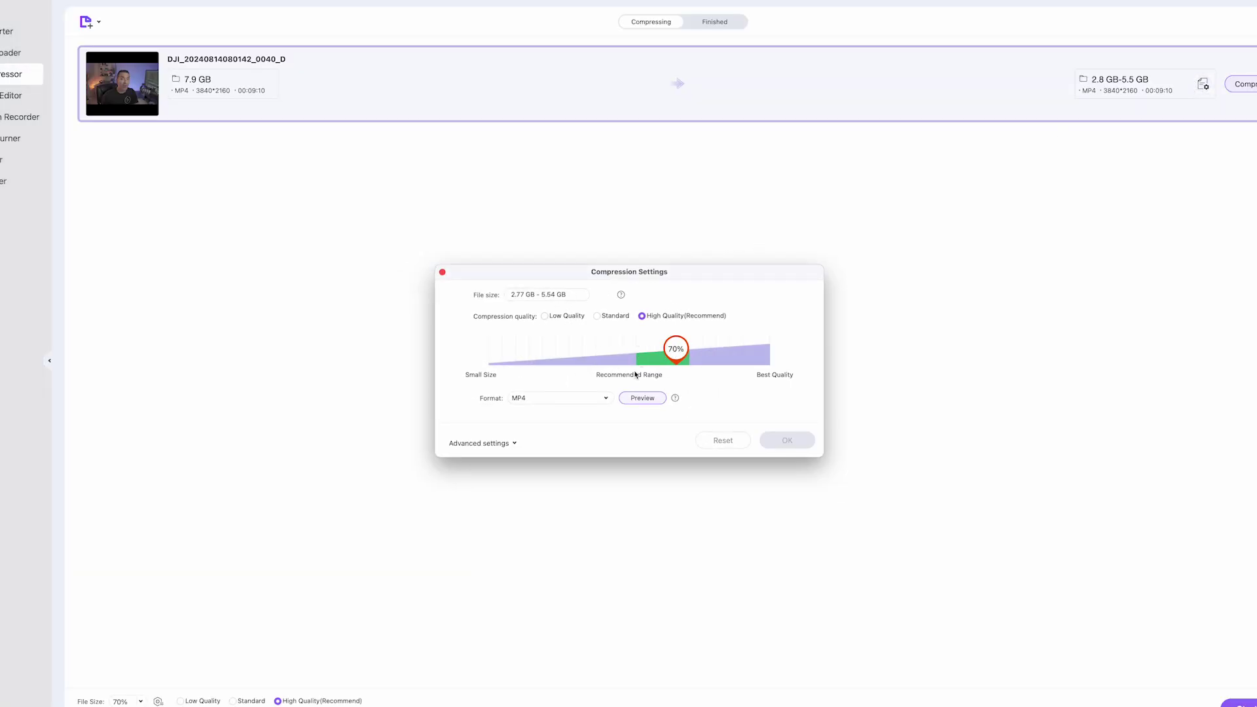
# Compress the DJI clip at 63% quality keeping MP4 format, then reveal the output file
pyautogui.moveTo(676, 348); pyautogui.dragTo(655, 351)
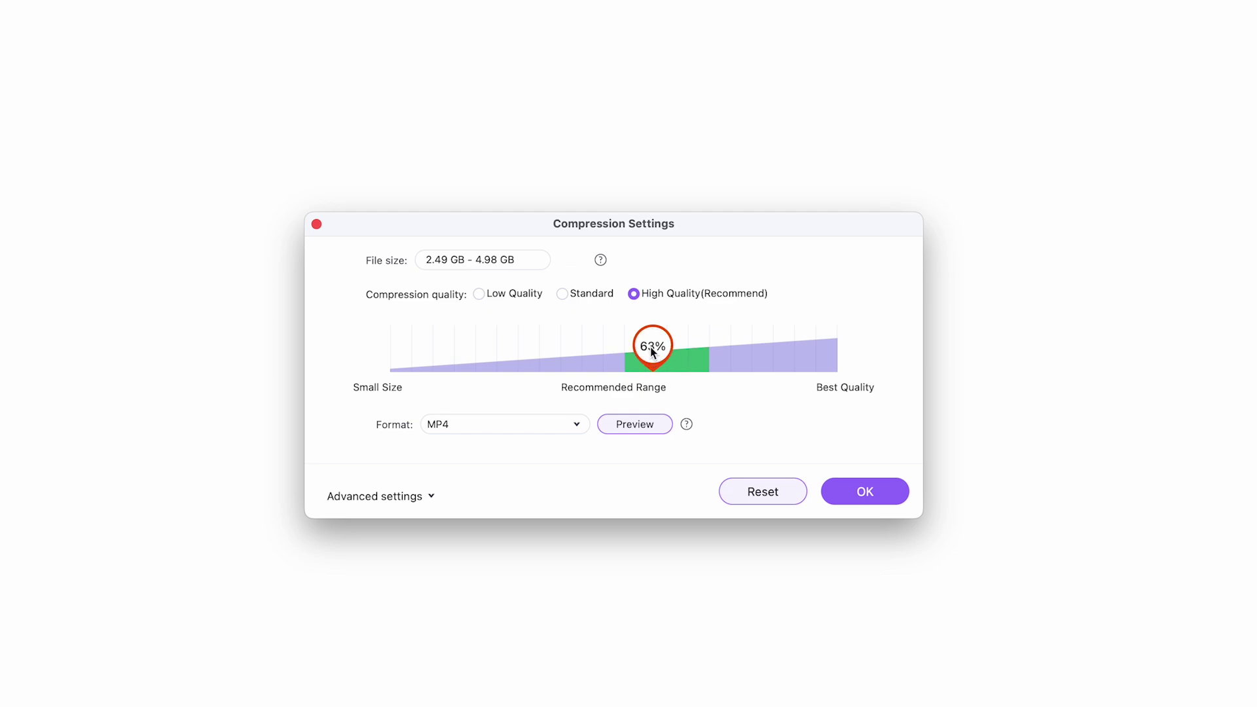
pyautogui.click(505, 421)
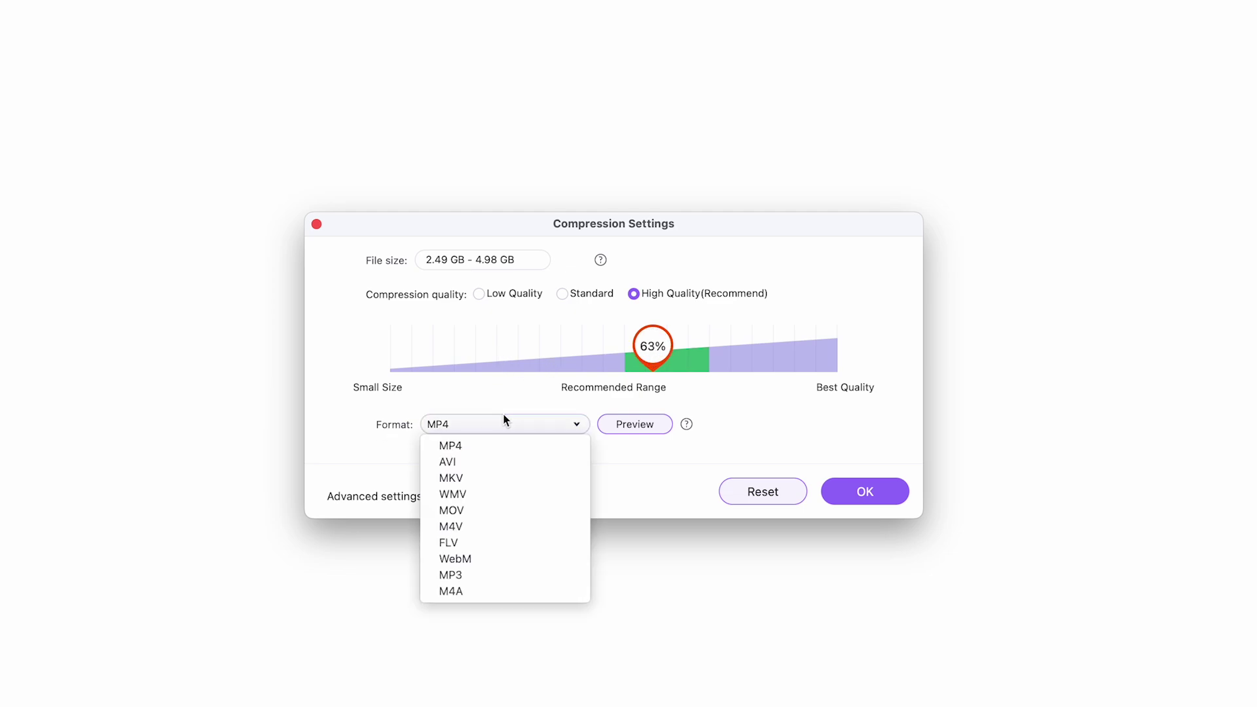
pyautogui.click(477, 401)
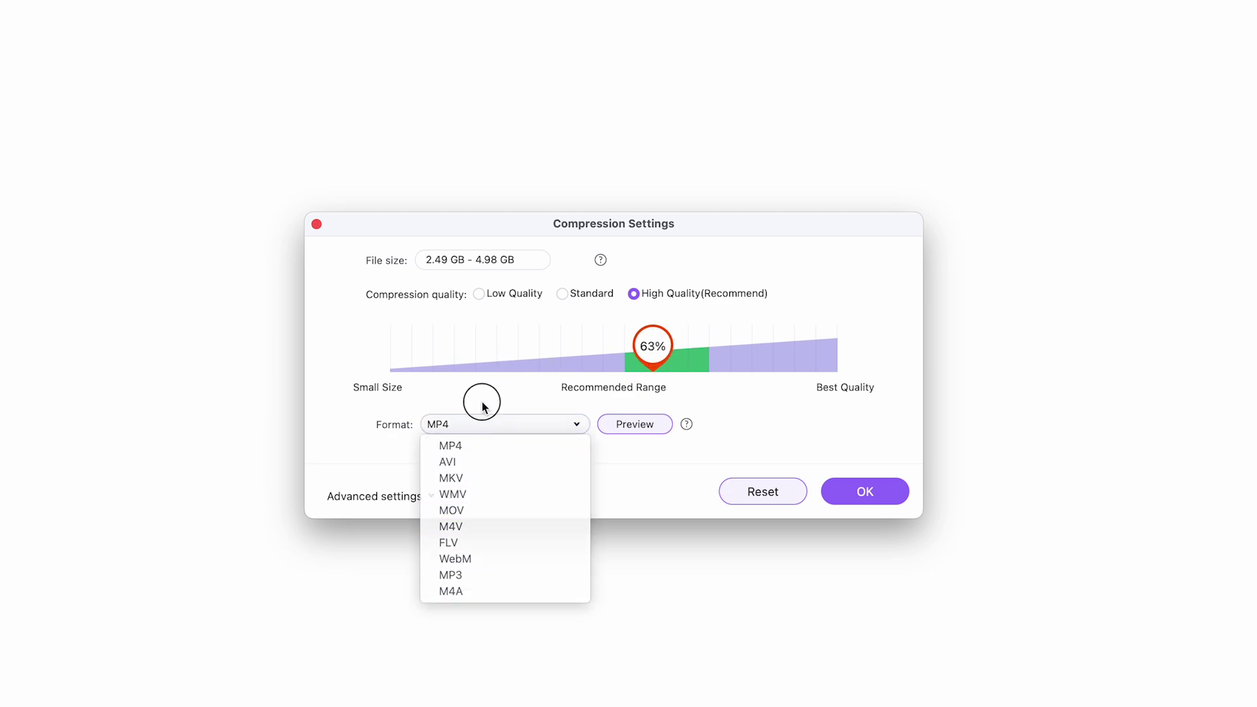
pyautogui.click(474, 425)
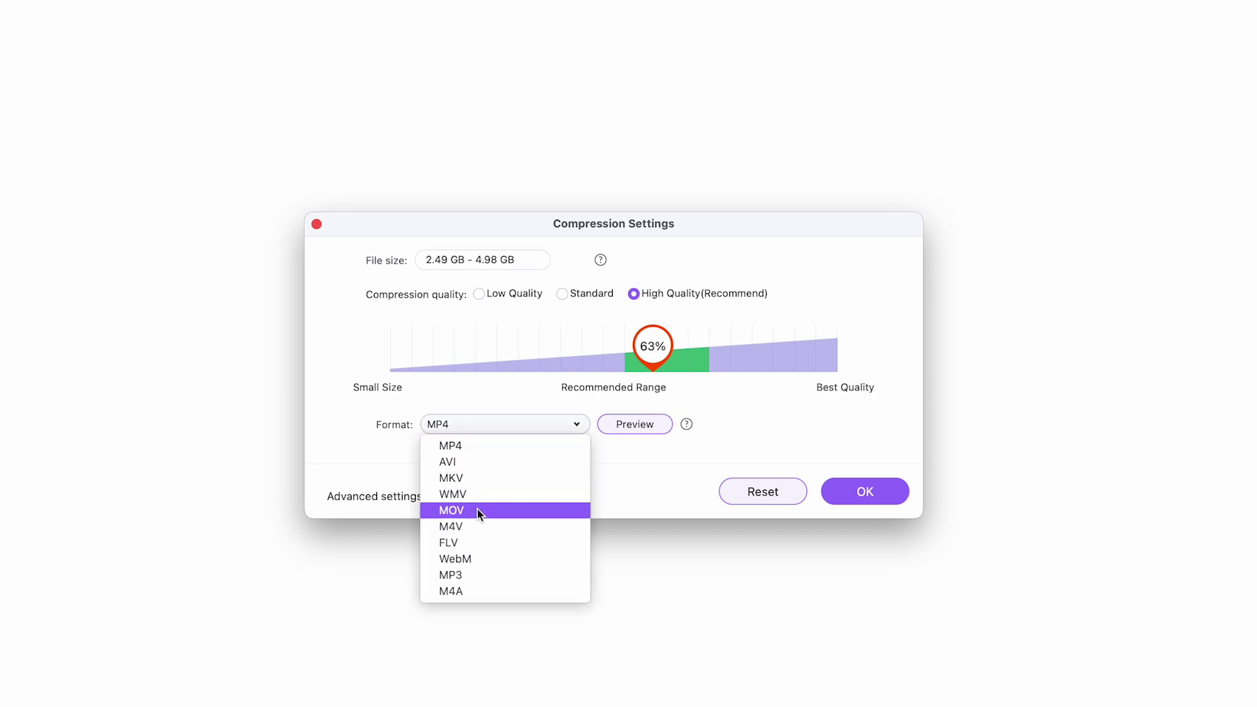
pyautogui.click(528, 426)
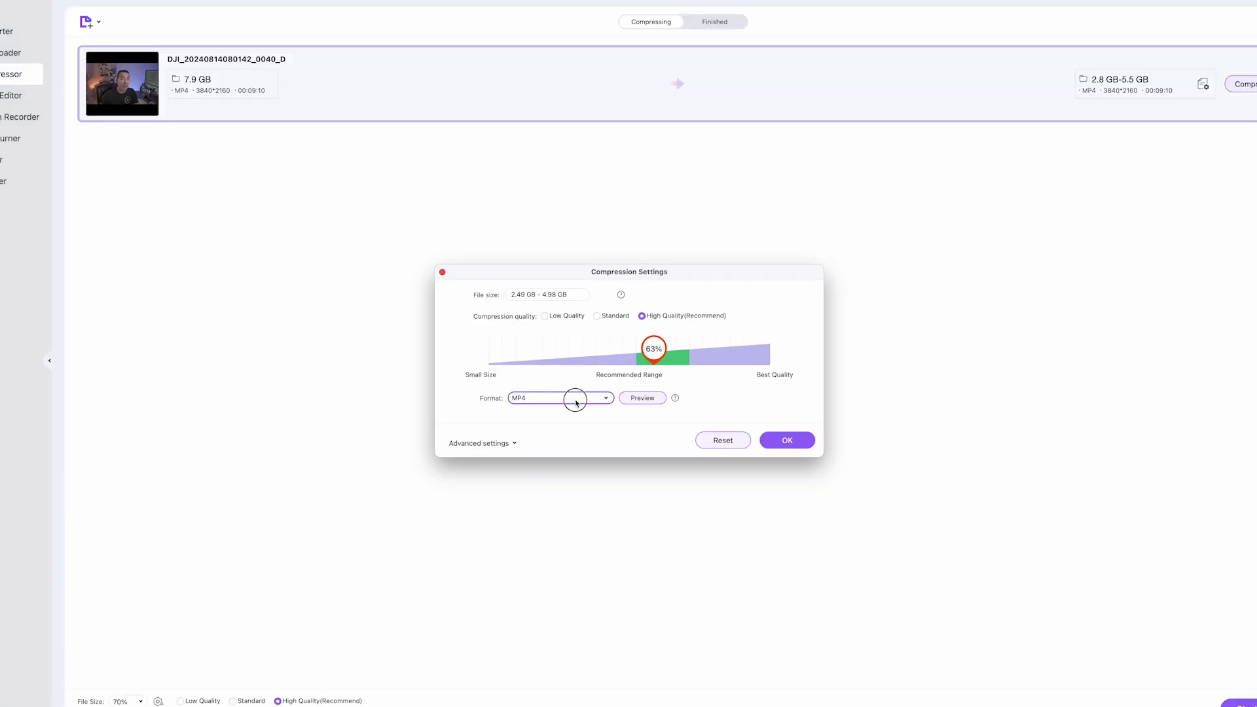
pyautogui.click(509, 426)
pyautogui.click(759, 410)
pyautogui.click(787, 440)
pyautogui.click(1238, 704)
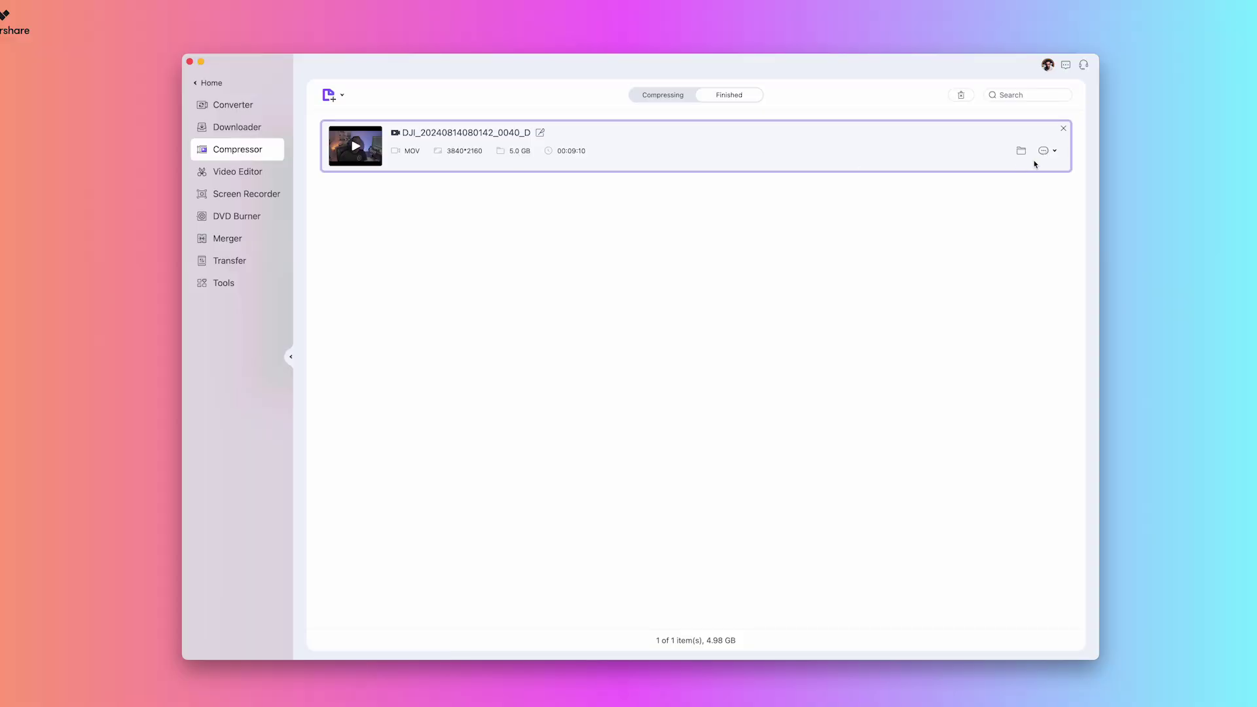
pyautogui.click(1021, 151)
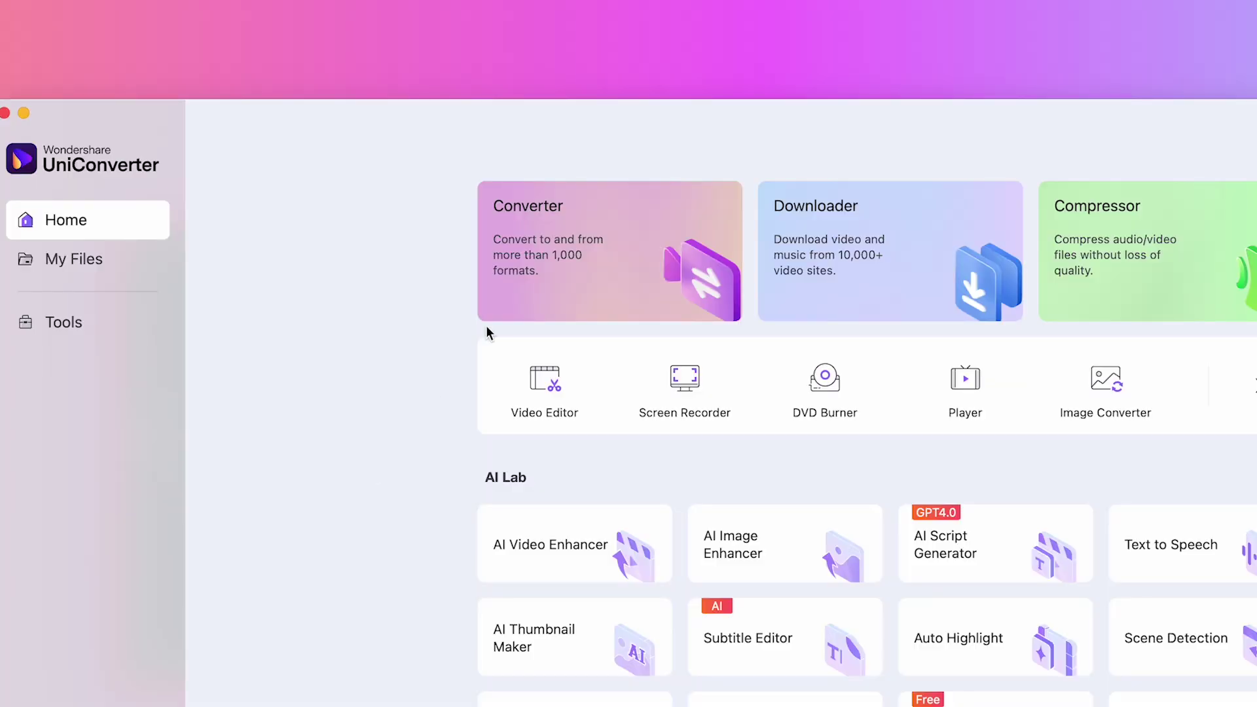
# Add YT_final_Meta-RotoFINAL.mp4 to the Converter after previewing it
pyautogui.click(567, 259)
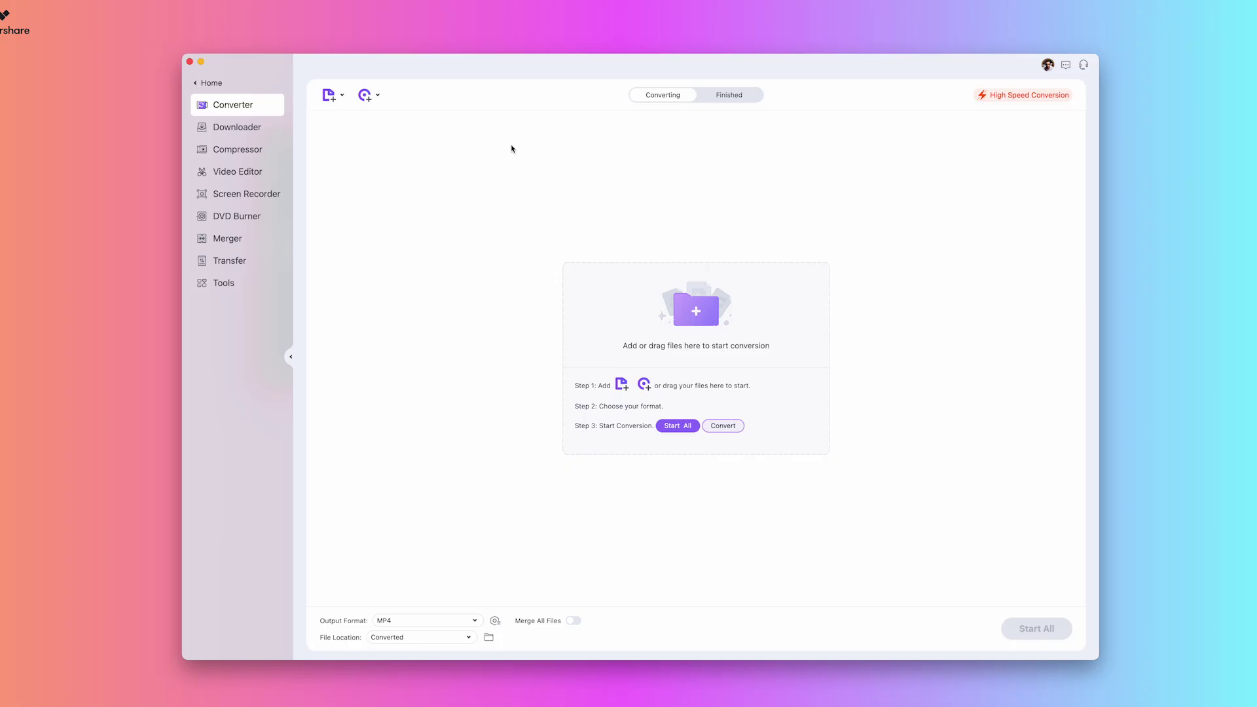
pyautogui.click(697, 340)
pyautogui.press('space')
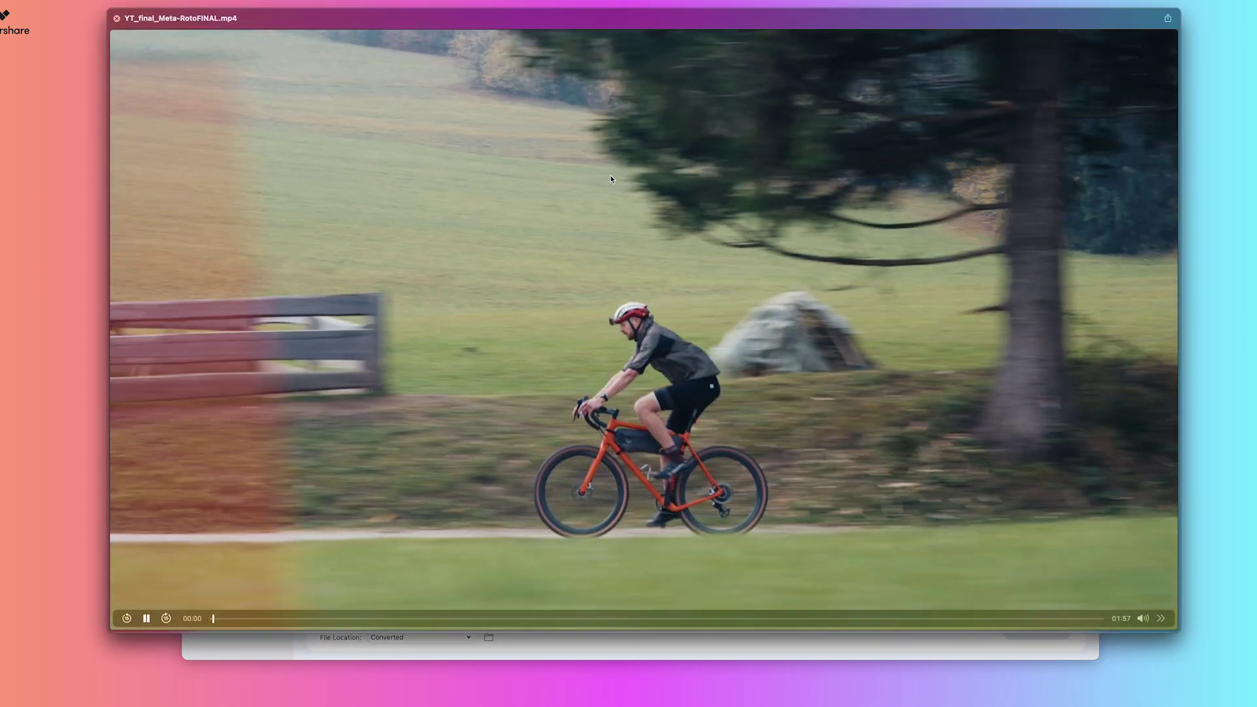
pyautogui.press('space')
pyautogui.press('Return')
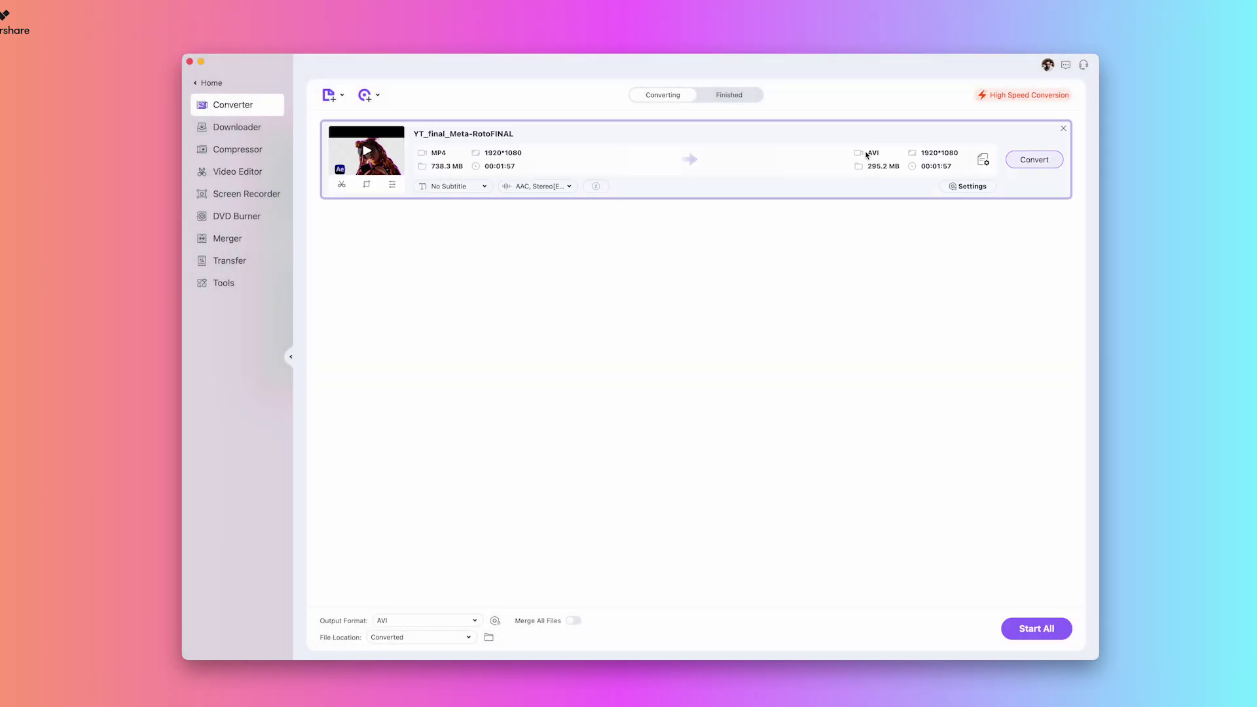
# Convert the video to a custom AVI format and view it under Finished
pyautogui.click(980, 163)
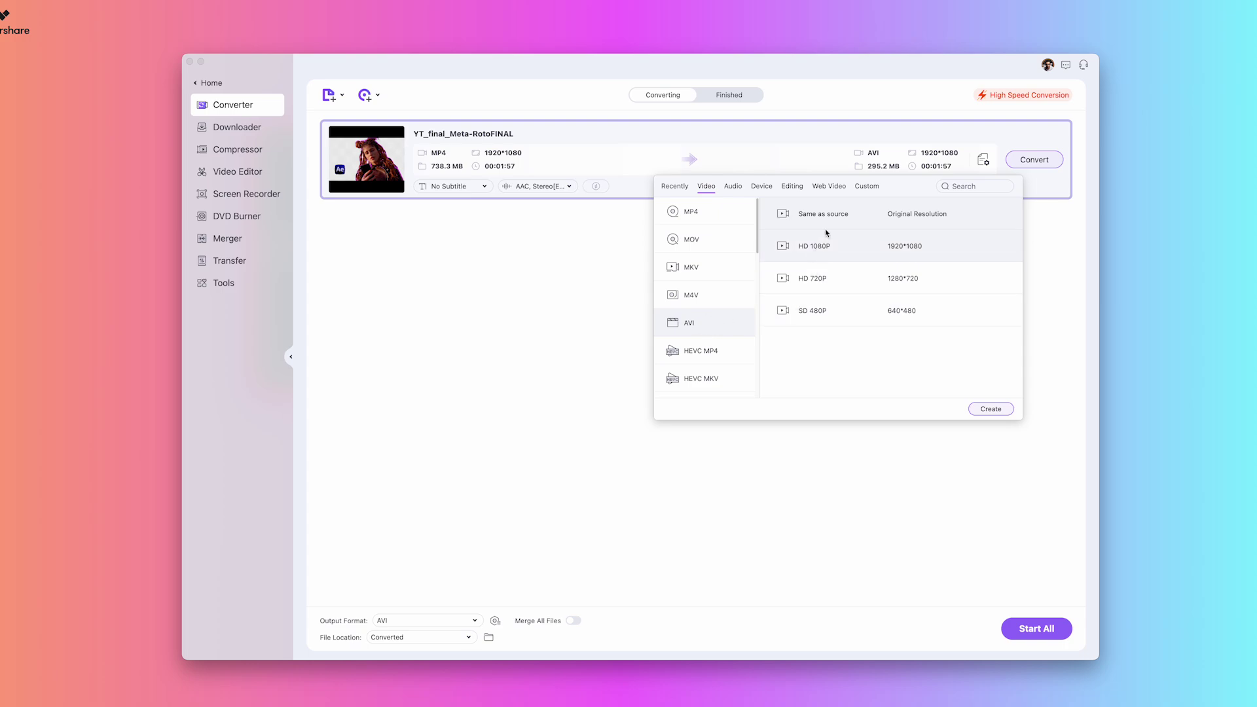
pyautogui.click(991, 410)
pyautogui.click(1034, 160)
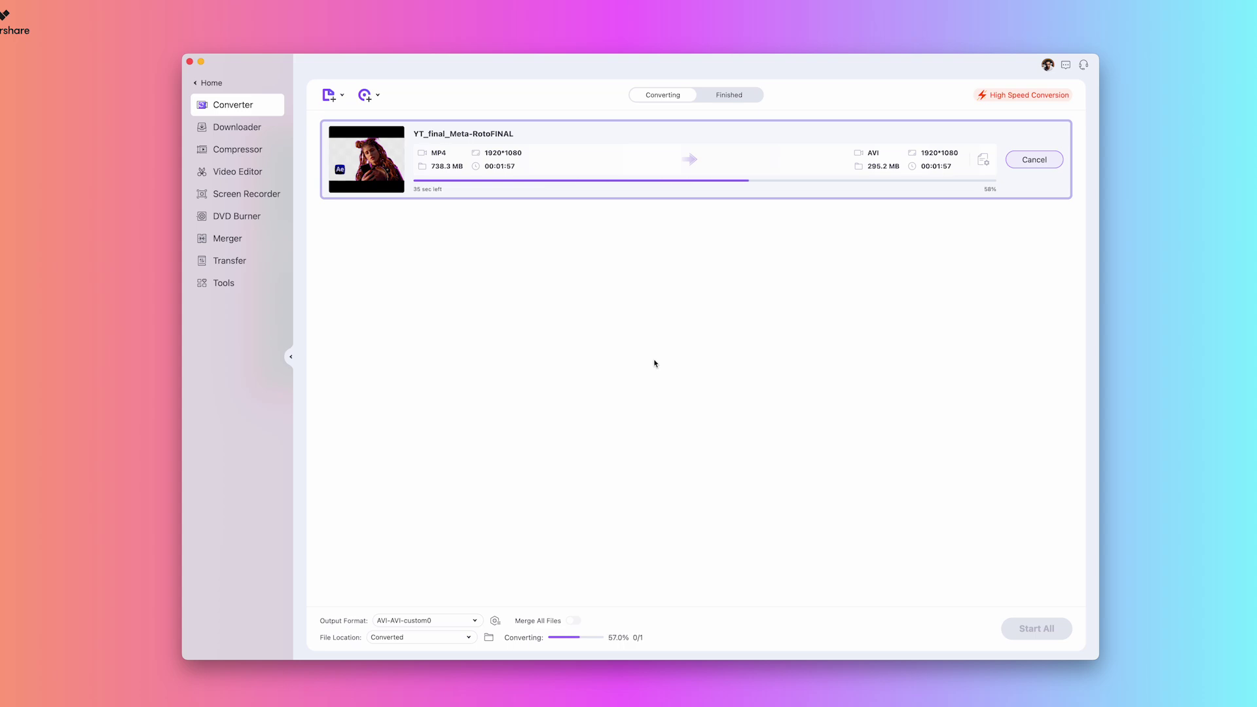
pyautogui.click(733, 95)
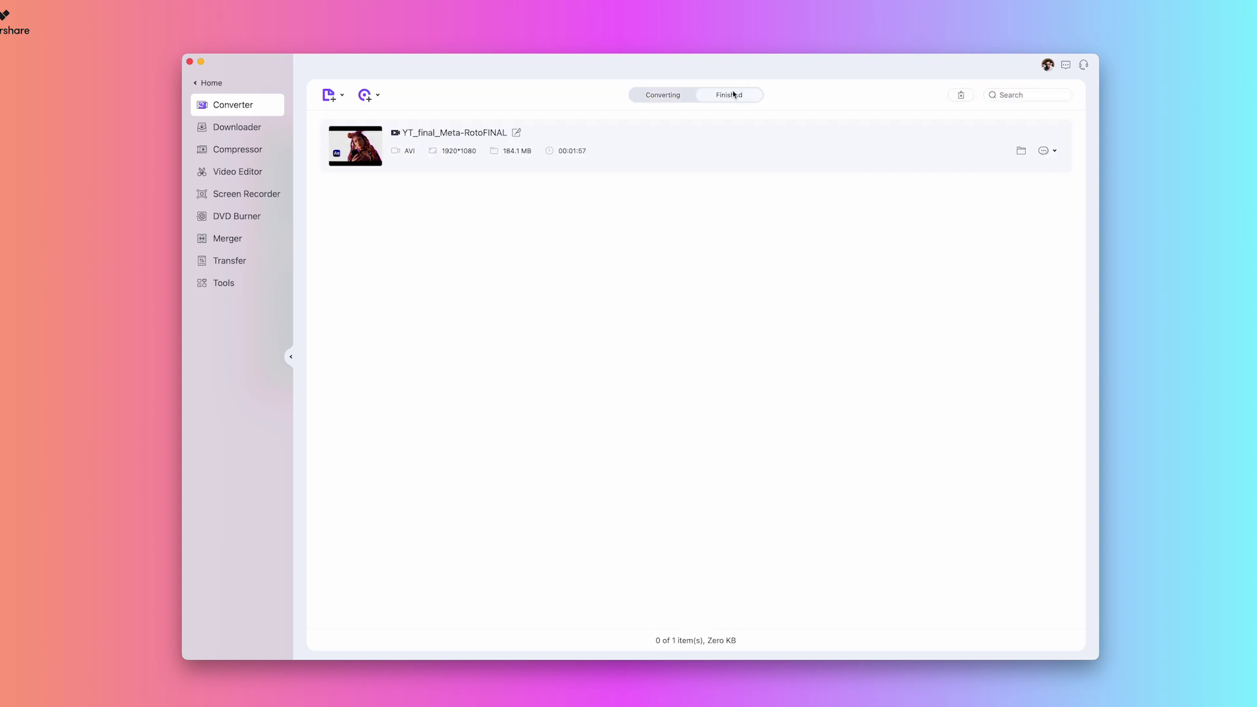
# Reveal the converted YT_final_Meta-RotoFINAL.avi in the Converted folder in Finder
pyautogui.click(1022, 151)
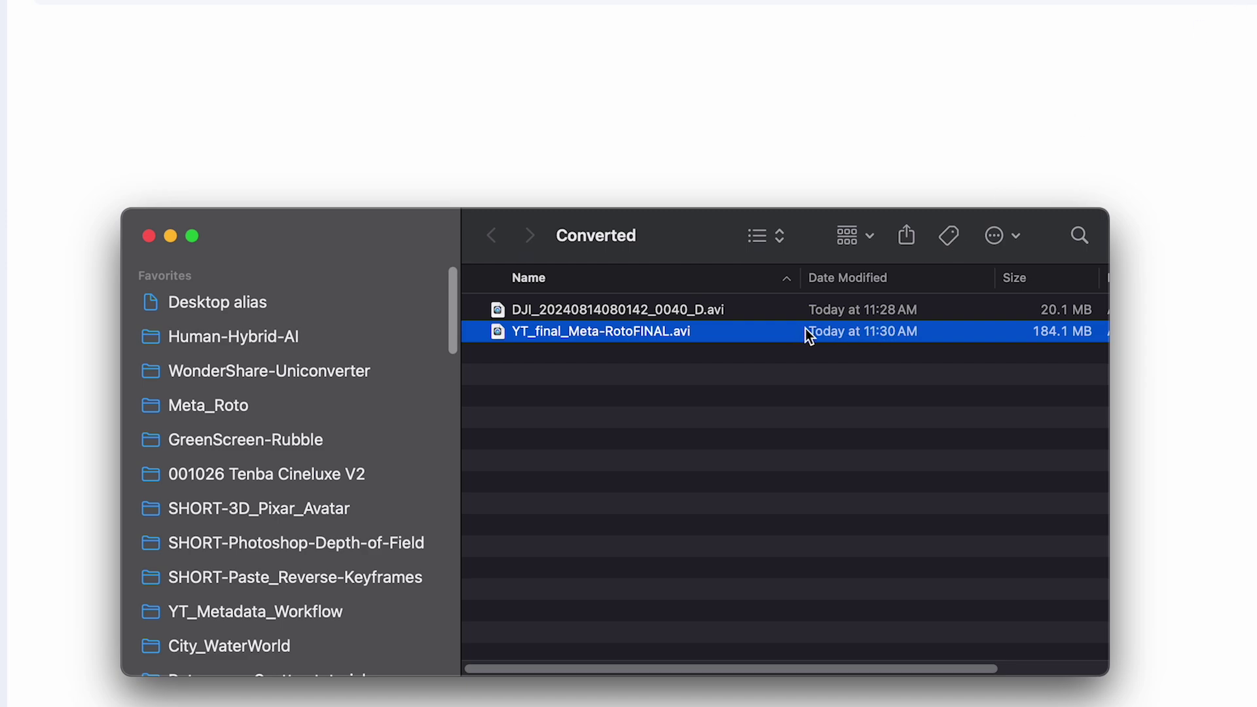
pyautogui.hscroll(3, 873, 336)
pyautogui.hscroll(-3, 882, 334)
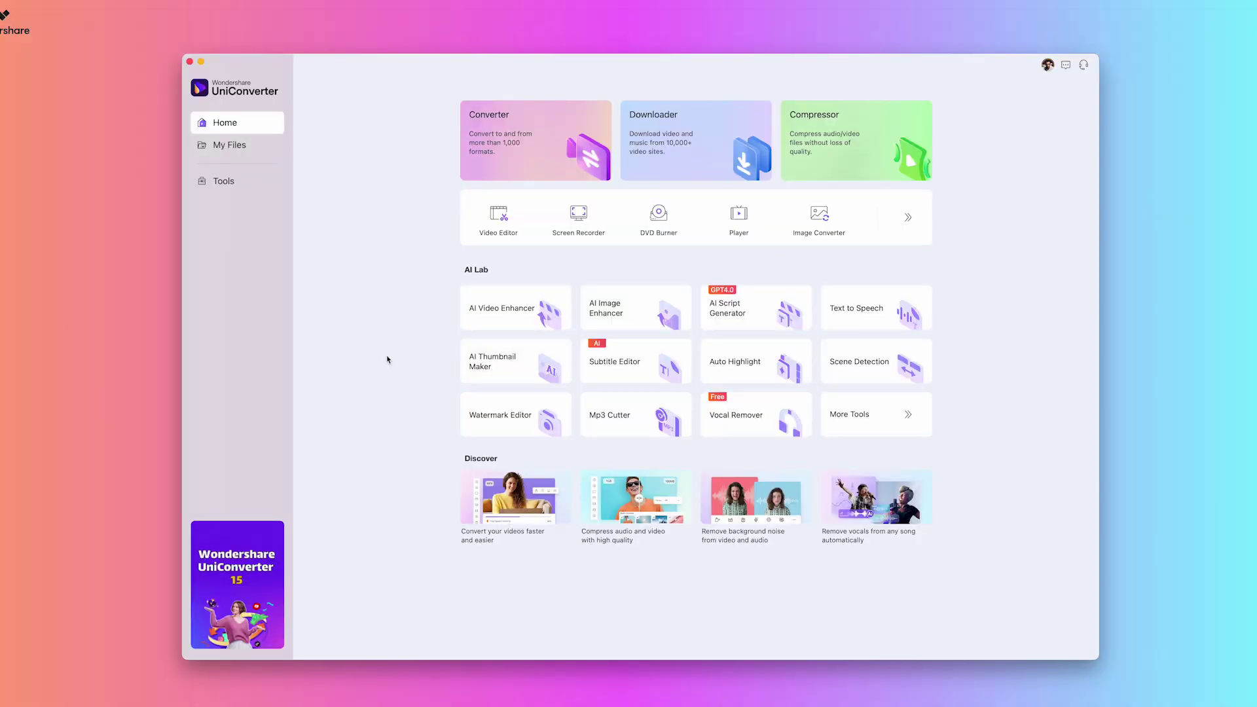
# Open the AI Video Enhancer and load low-res-example.mp4 from the WonderShare-Uniconverter folder
pyautogui.click(517, 324)
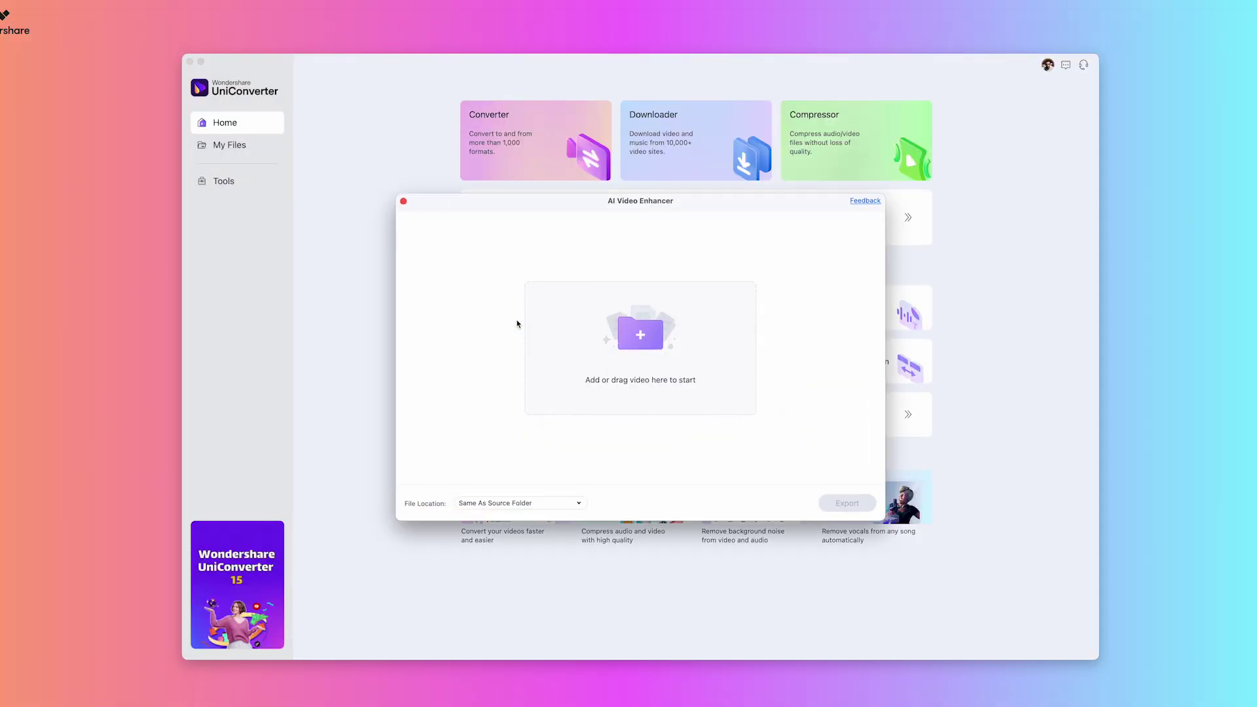
pyautogui.click(662, 340)
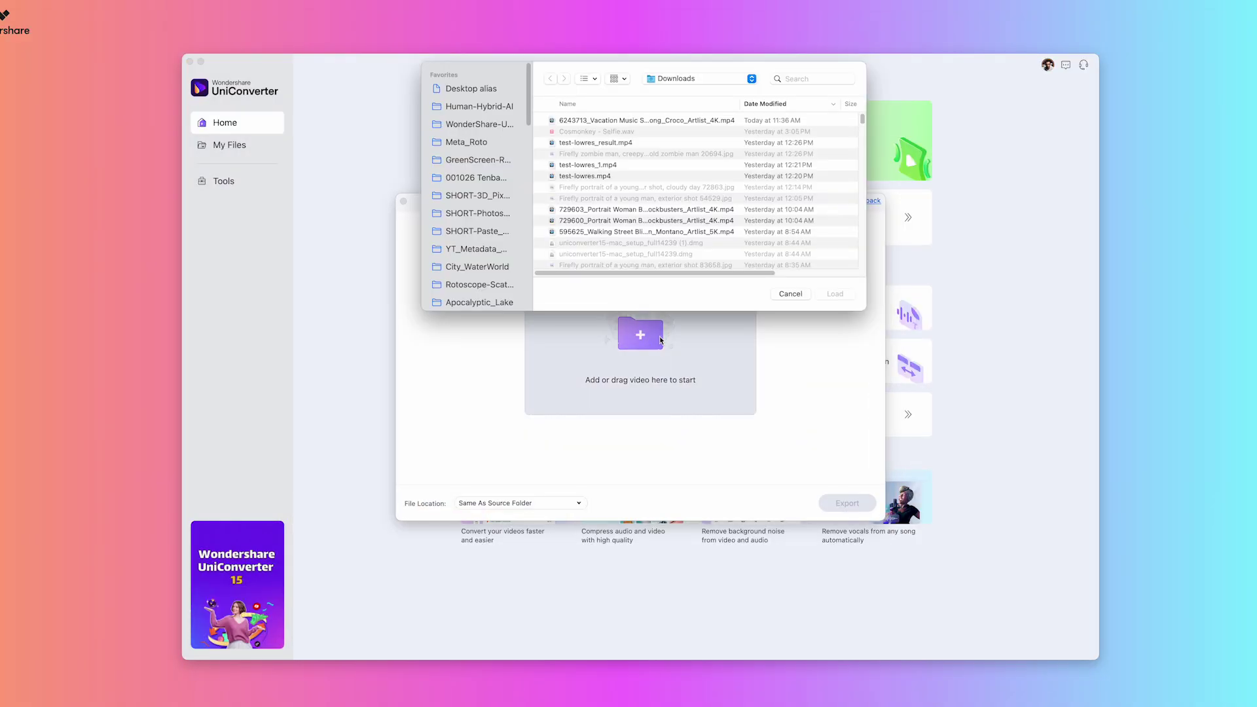
pyautogui.click(485, 122)
pyautogui.click(598, 121)
pyautogui.press('space')
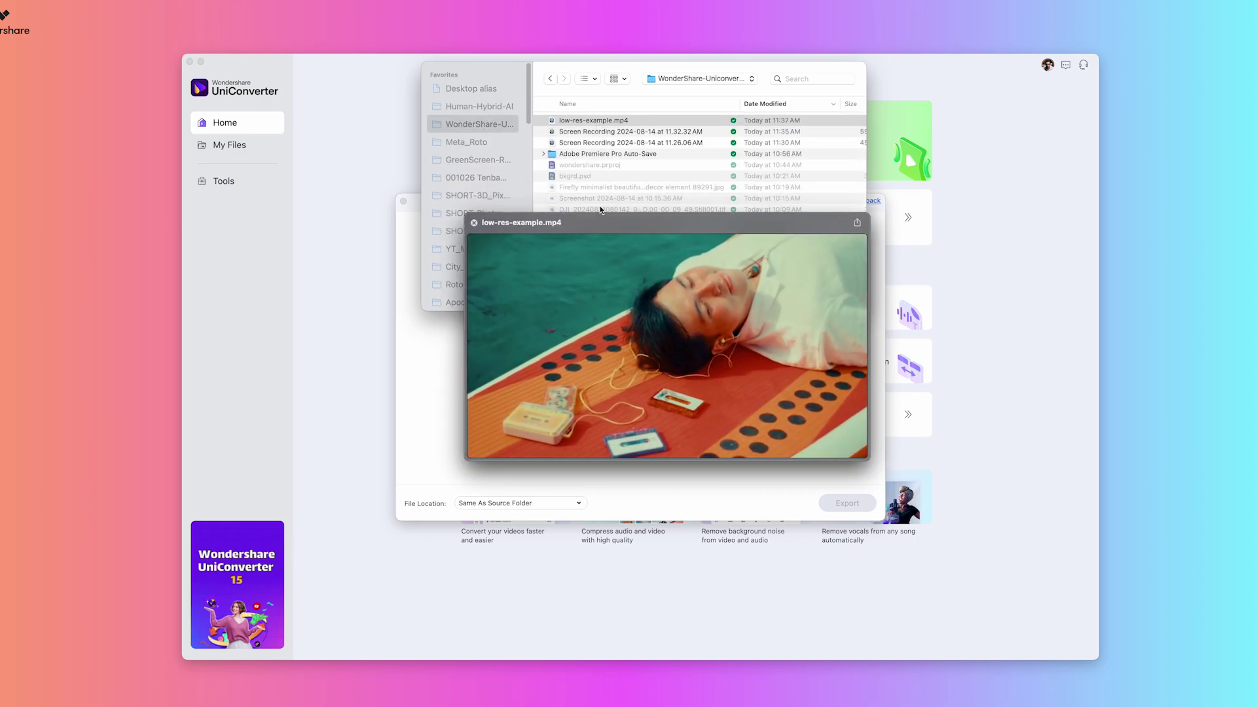
pyautogui.press('space')
pyautogui.press('Return')
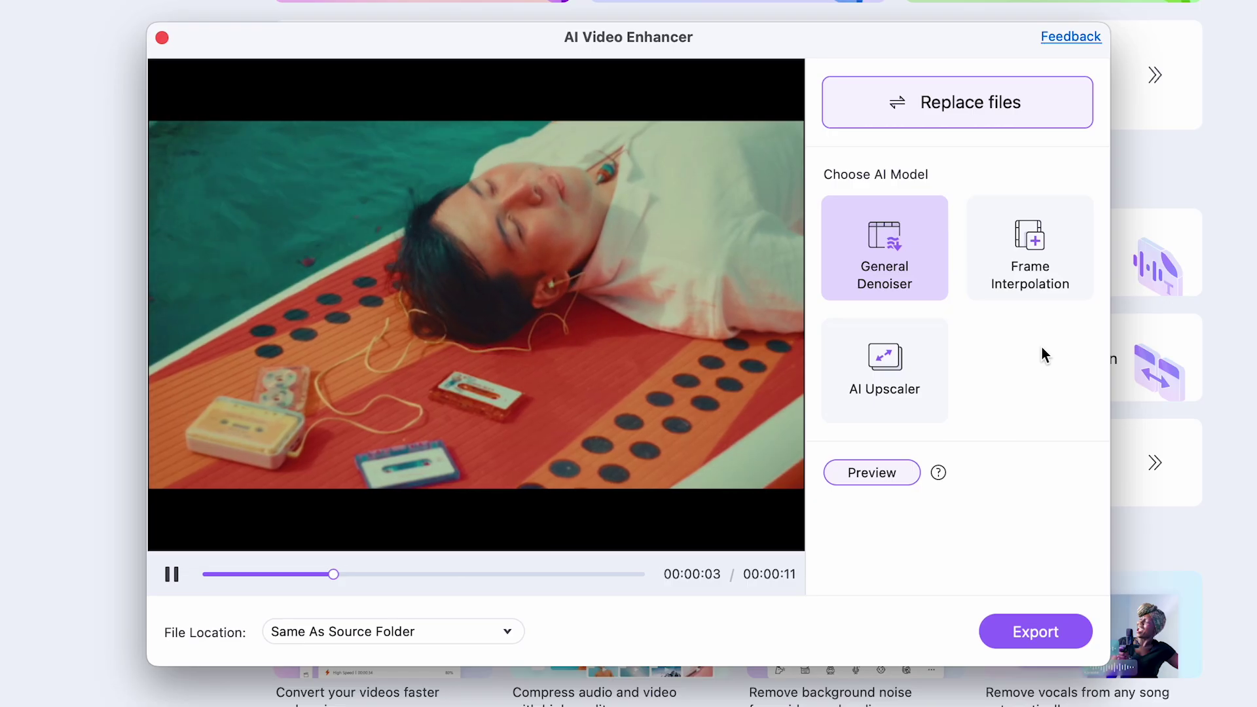
# Try Frame Interpolation, then preview the General Denoiser result on the clip
pyautogui.click(1027, 265)
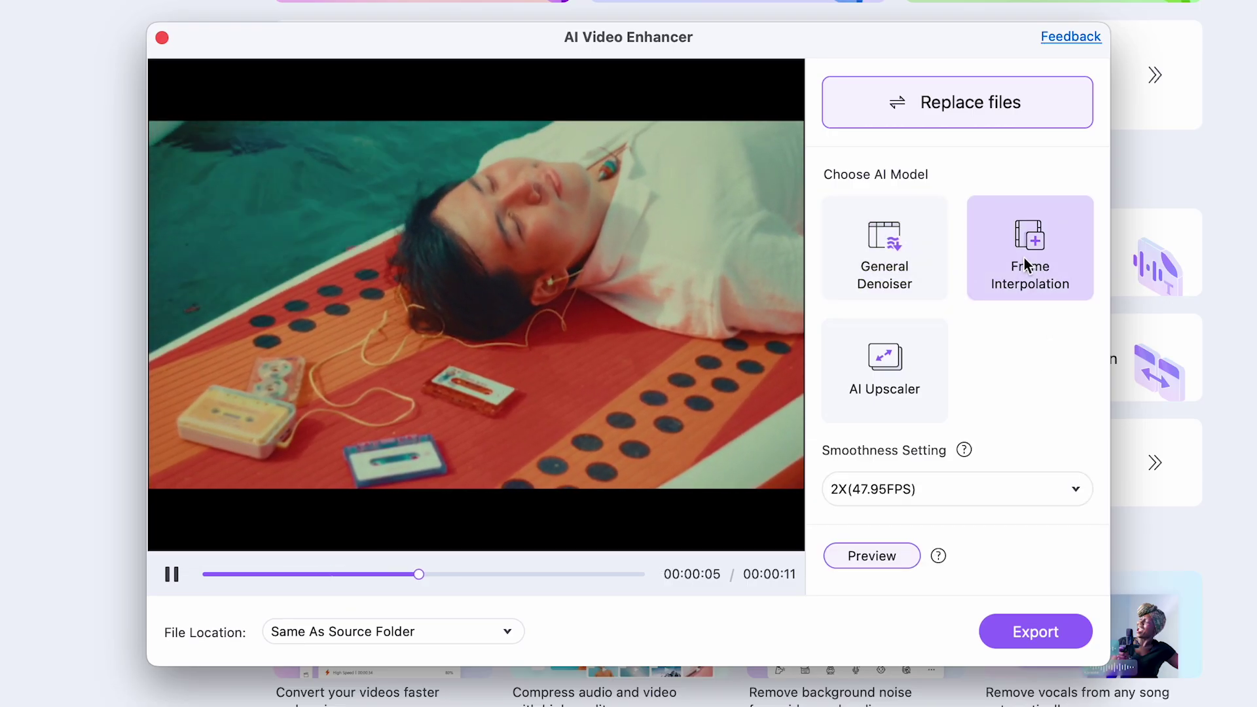
pyautogui.click(1028, 490)
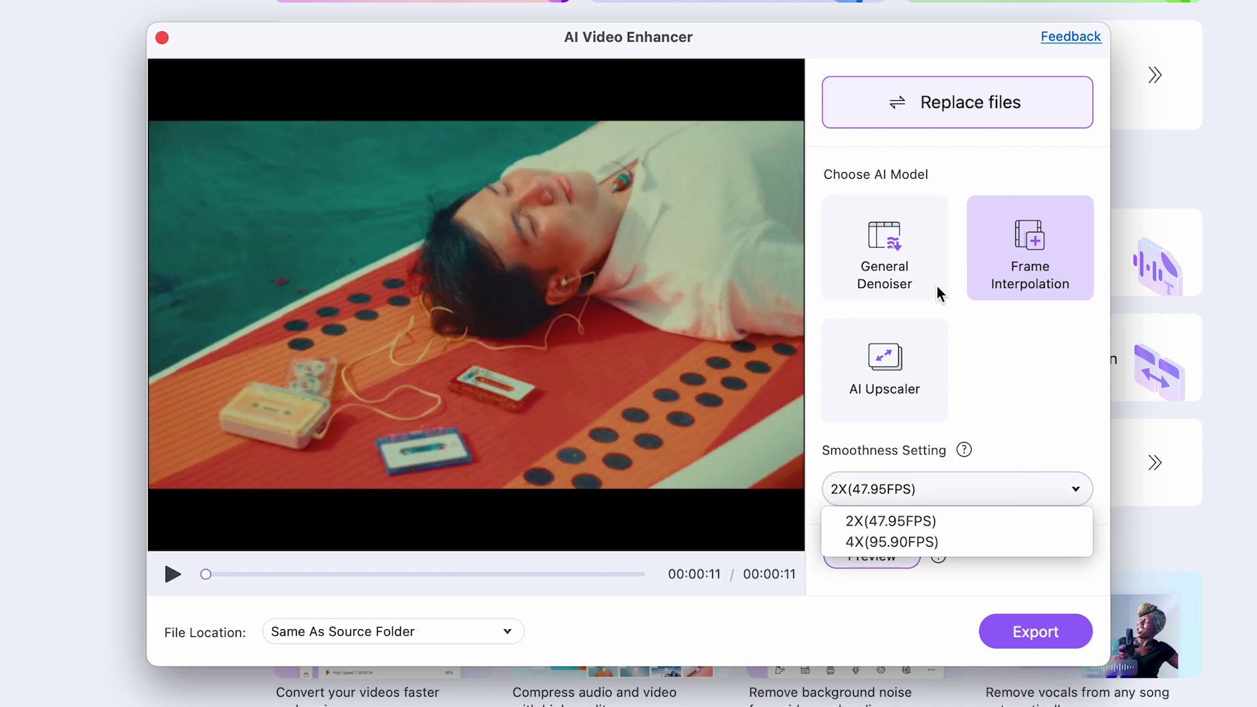
pyautogui.click(919, 277)
pyautogui.click(918, 270)
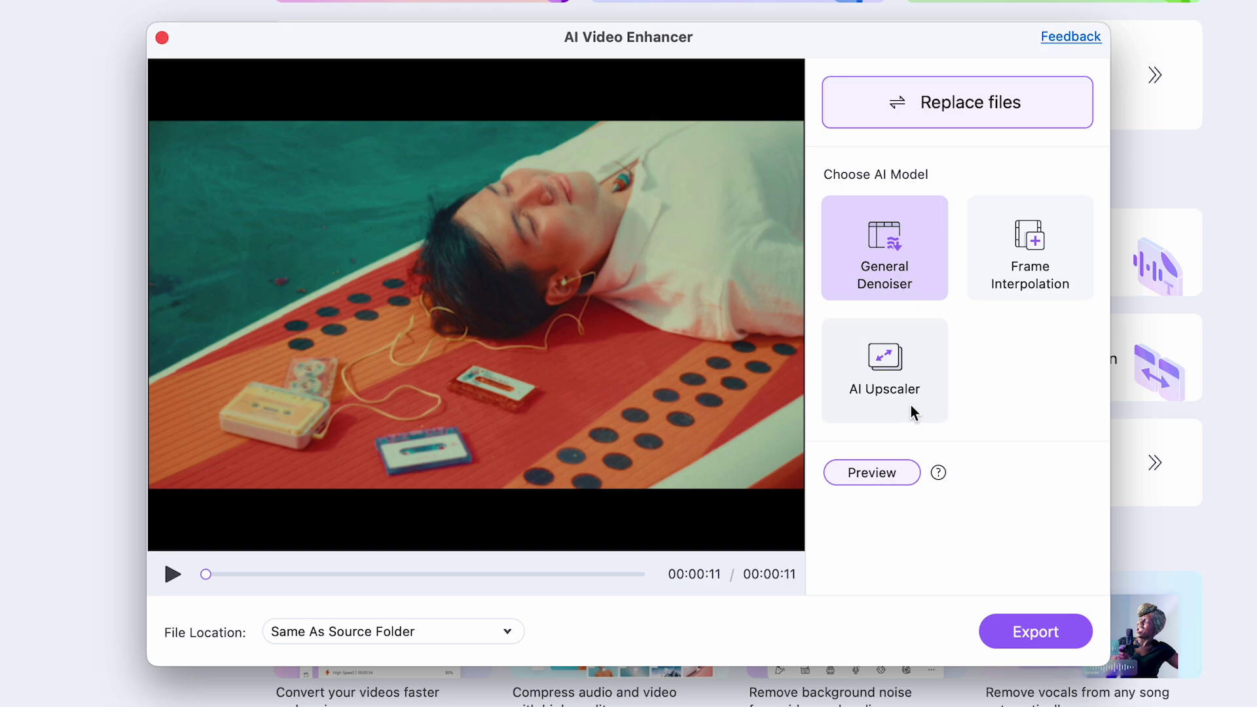
pyautogui.click(879, 476)
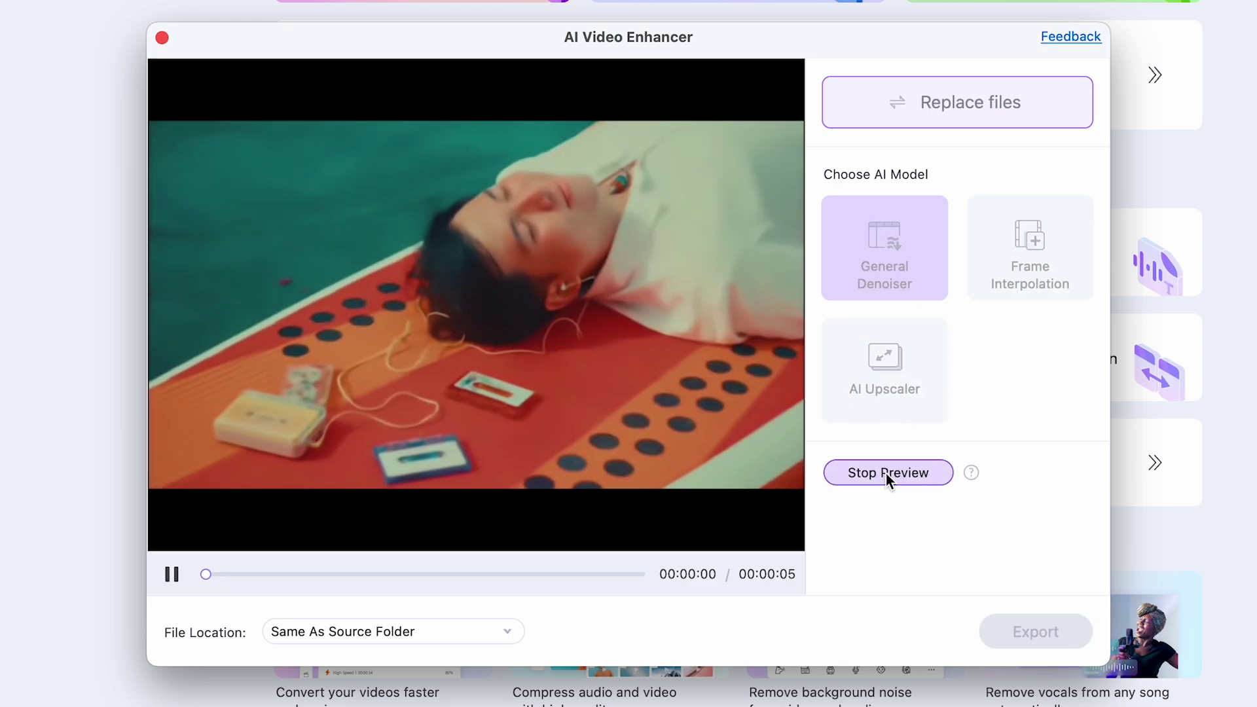
pyautogui.click(893, 474)
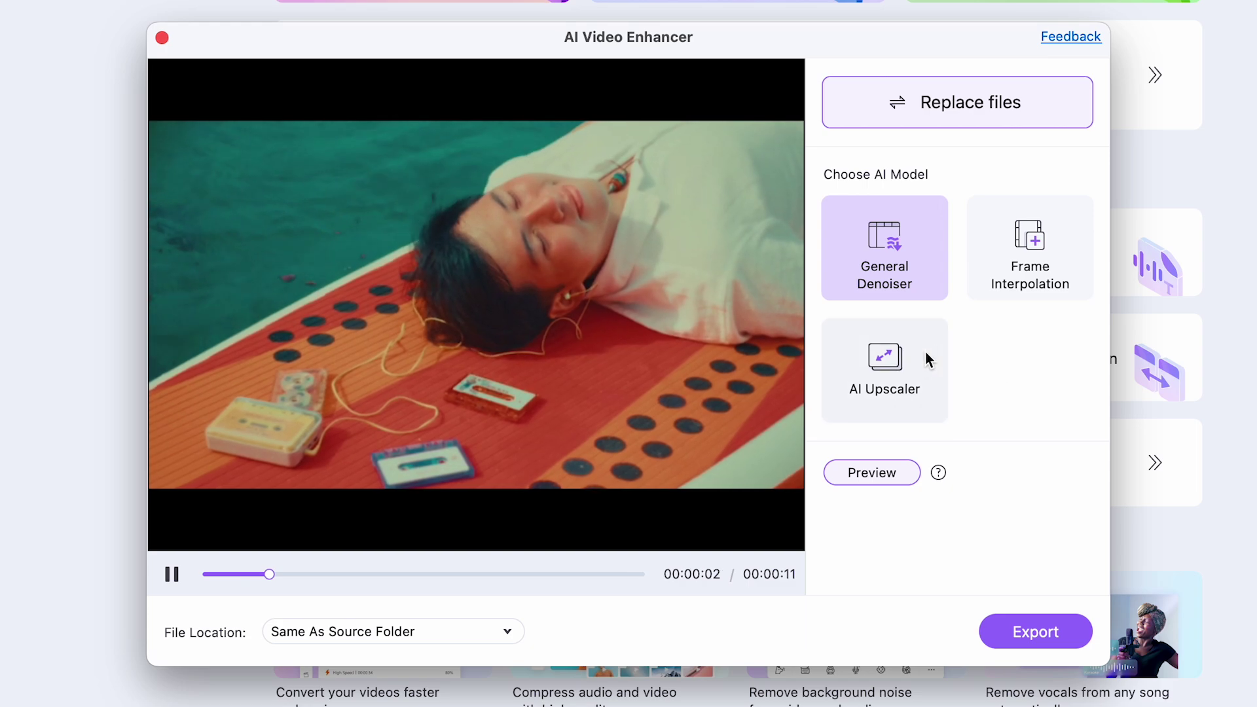
# Switch to AI Upscaler at 4X(2880*1616) and check the output save location
pyautogui.click(910, 354)
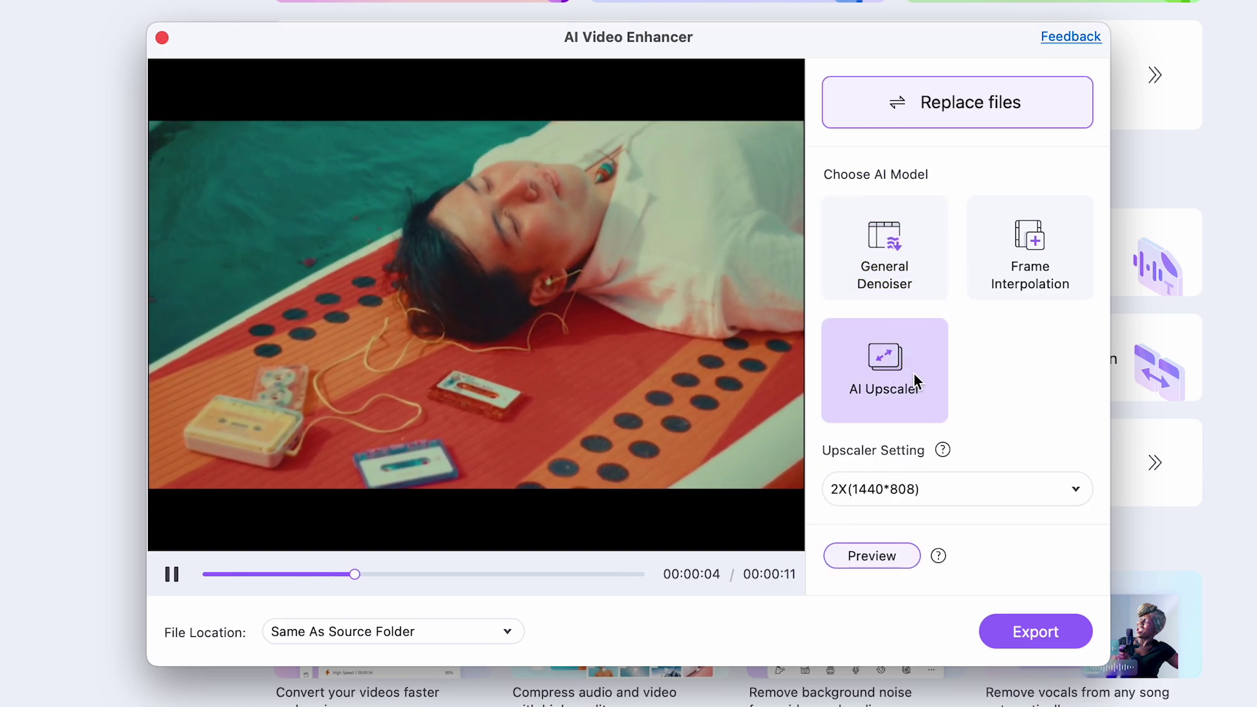
pyautogui.click(938, 489)
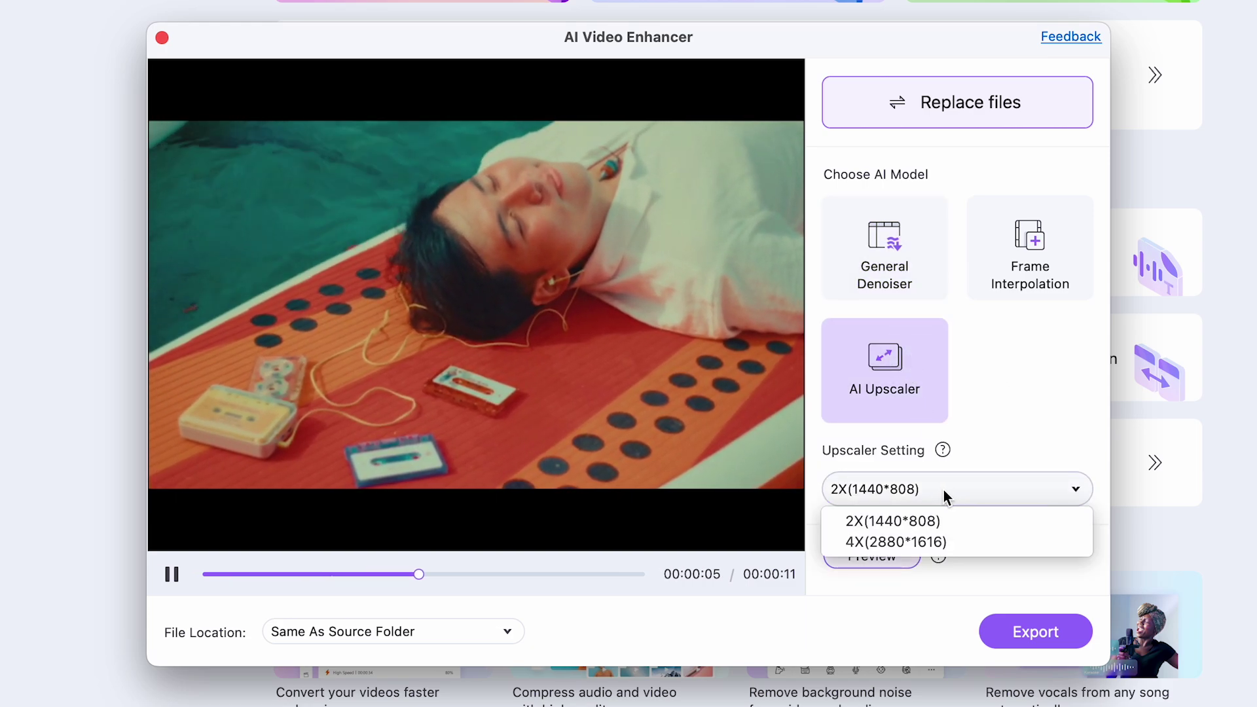
pyautogui.click(944, 541)
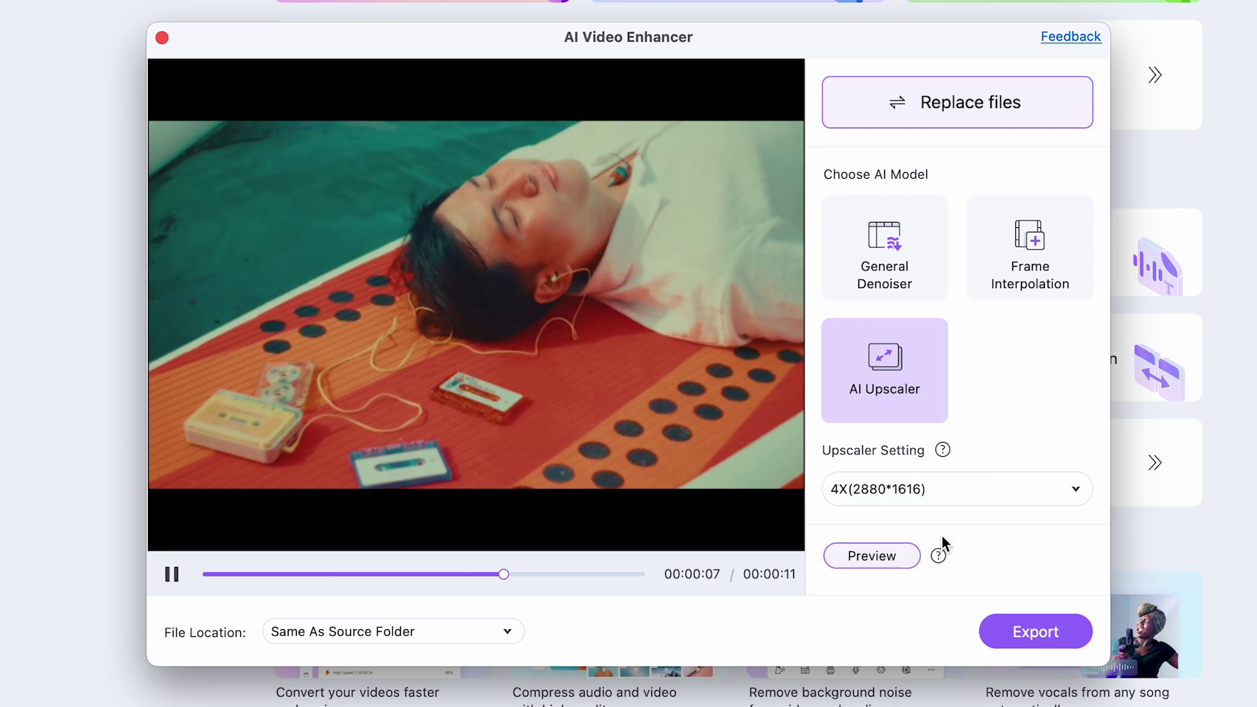
pyautogui.click(467, 630)
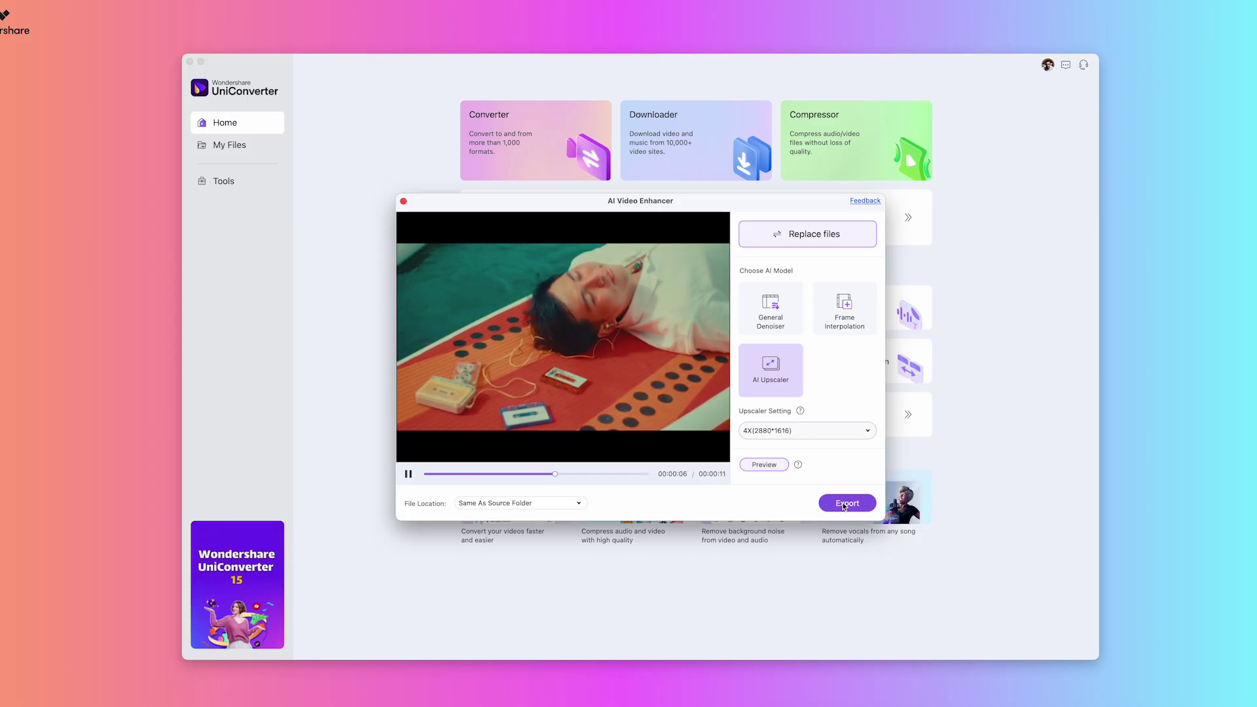
# Export the AI-upscaled low-res-example.mp4 video
pyautogui.click(844, 505)
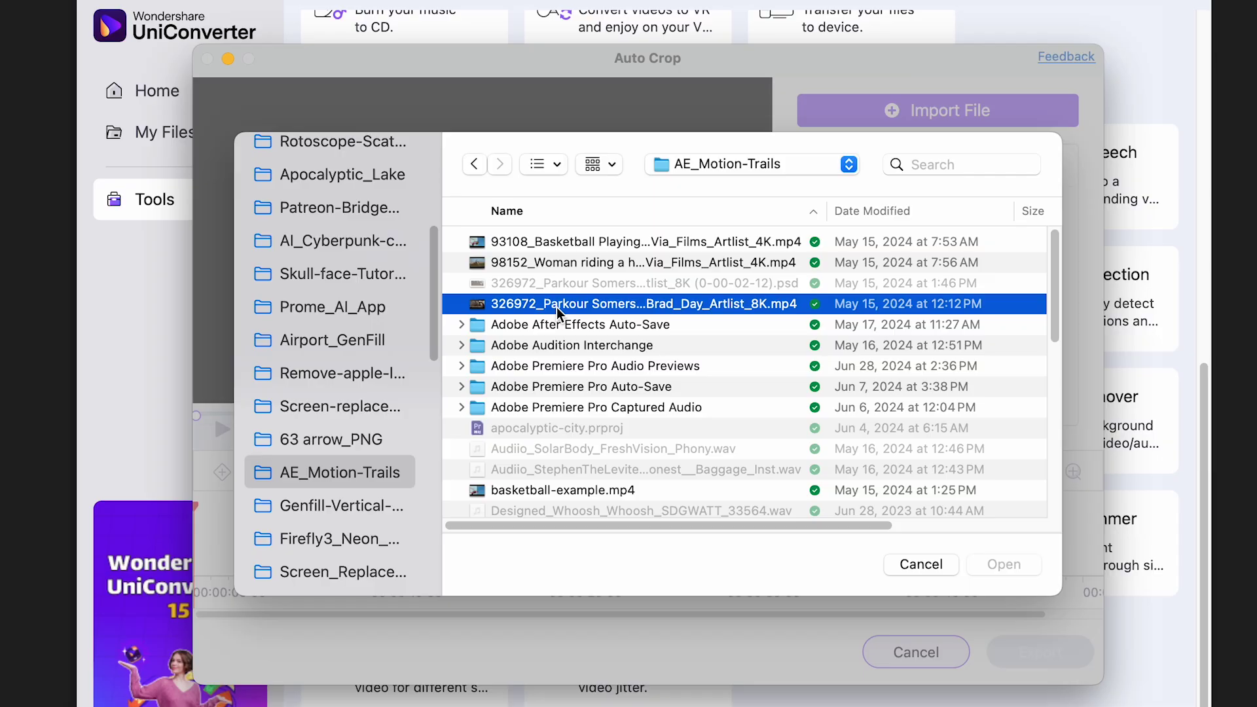
# Load the parkour clip into Auto Crop and try the Tiktok and YouTube framings
pyautogui.doubleClick(557, 308)
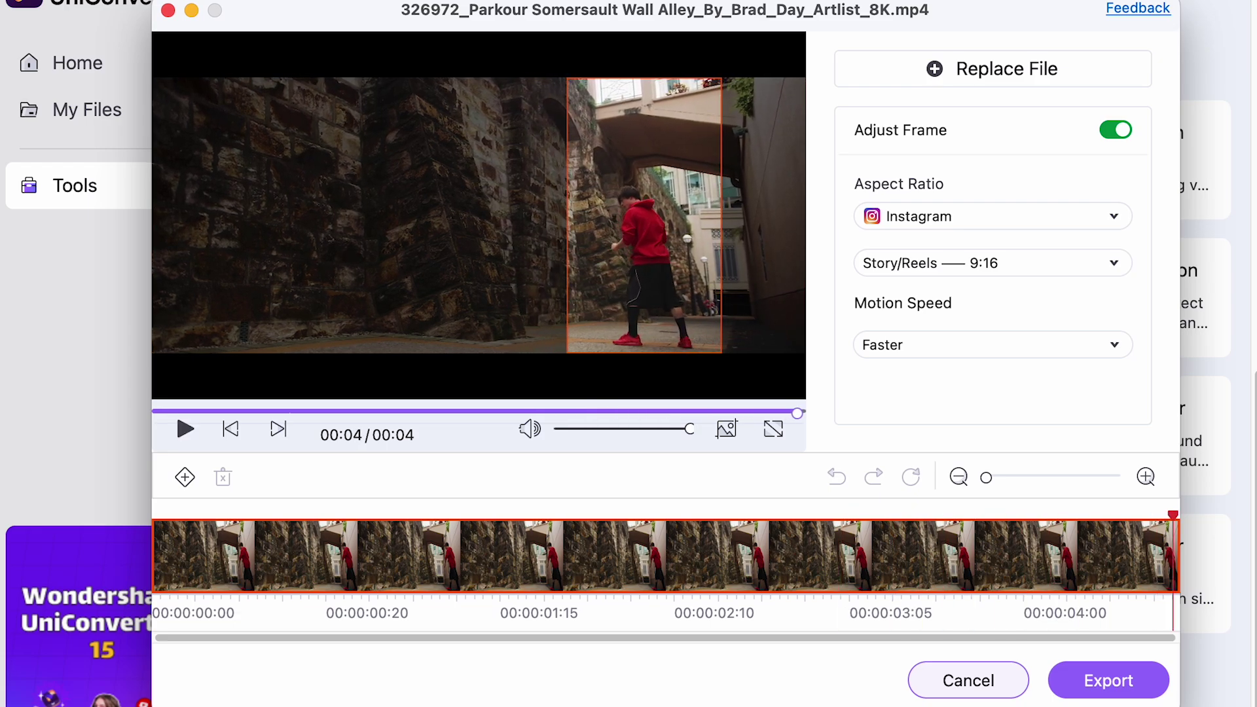
pyautogui.click(947, 214)
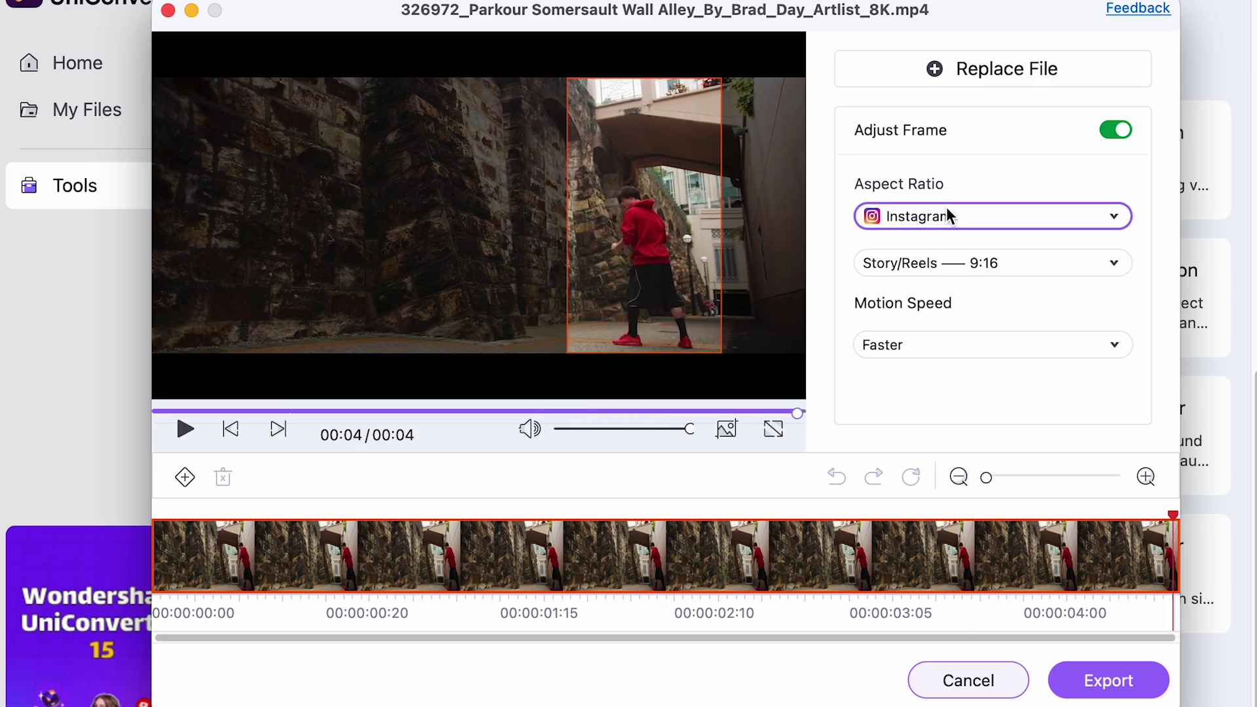
pyautogui.click(949, 265)
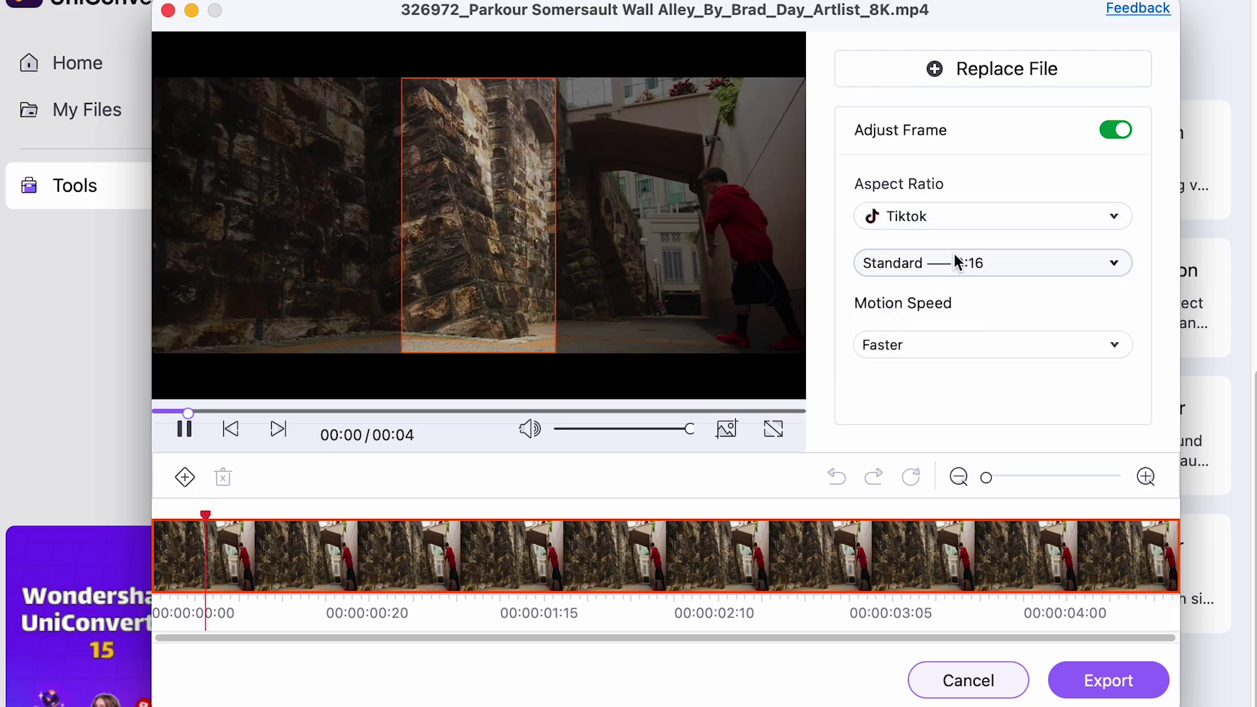
pyautogui.click(954, 262)
pyautogui.click(957, 207)
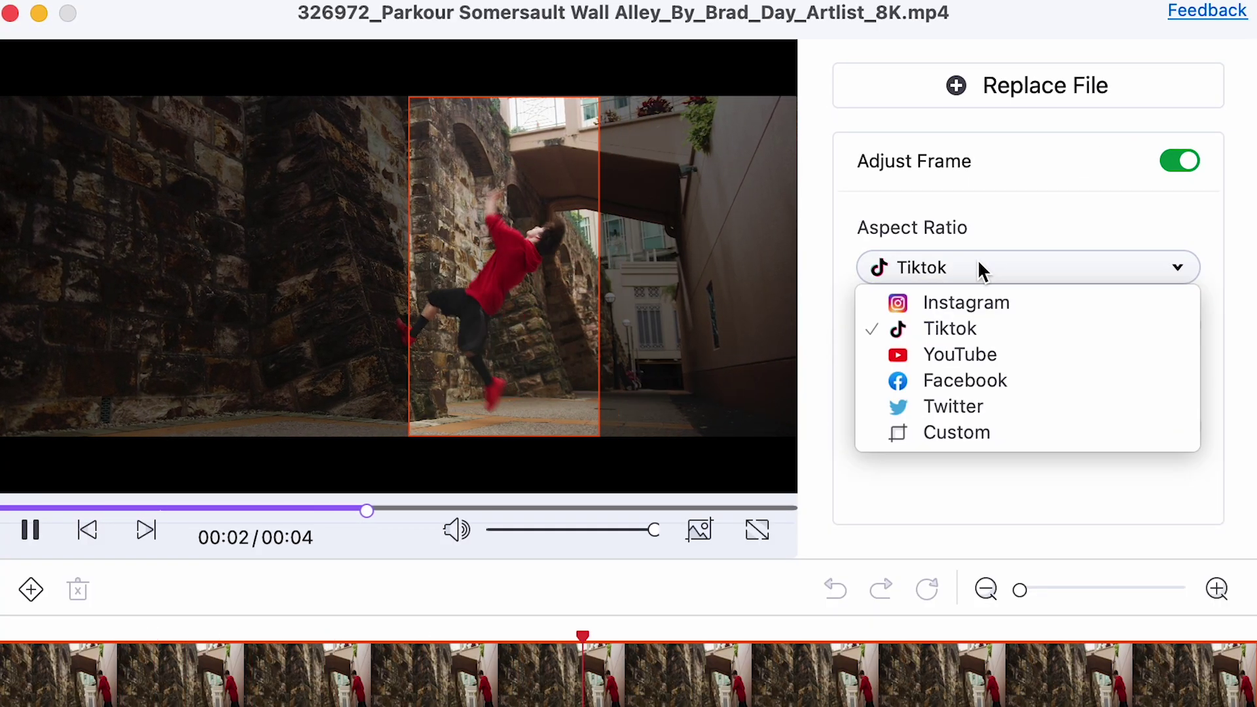
pyautogui.click(951, 354)
pyautogui.click(953, 328)
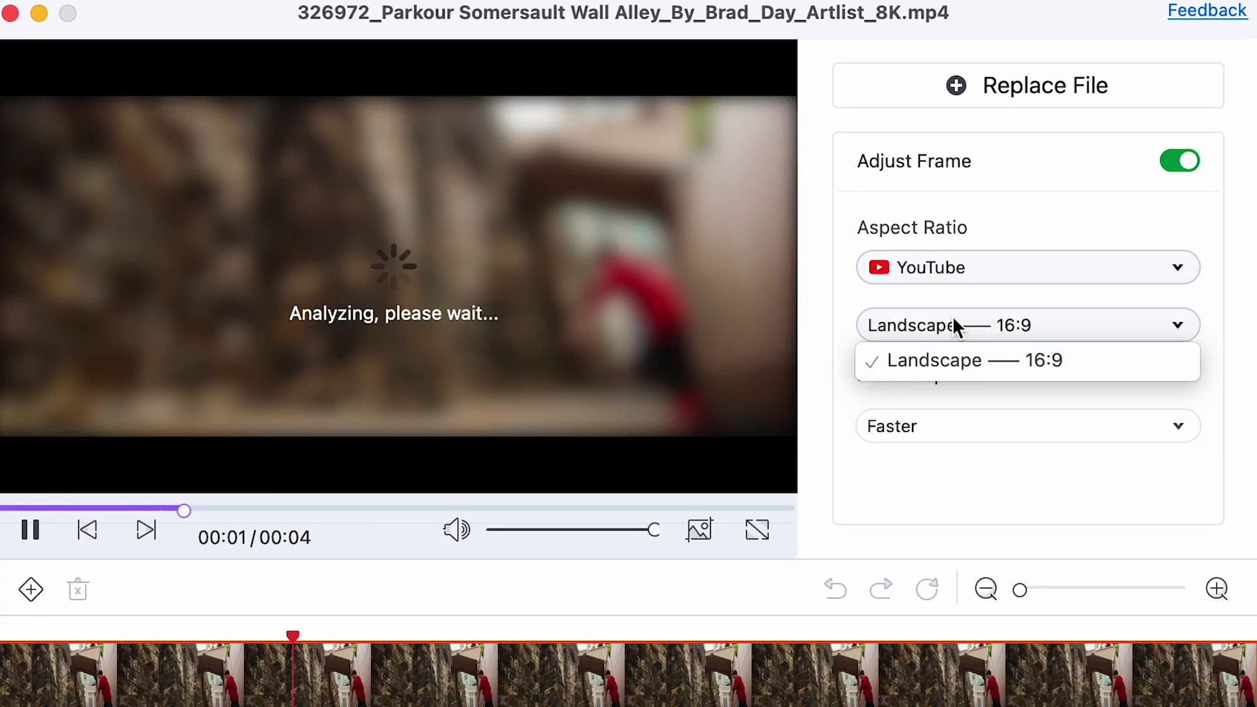
pyautogui.click(952, 288)
# Try the Facebook framing, then export the clip as Instagram Story/Reels 9:16
pyautogui.click(949, 266)
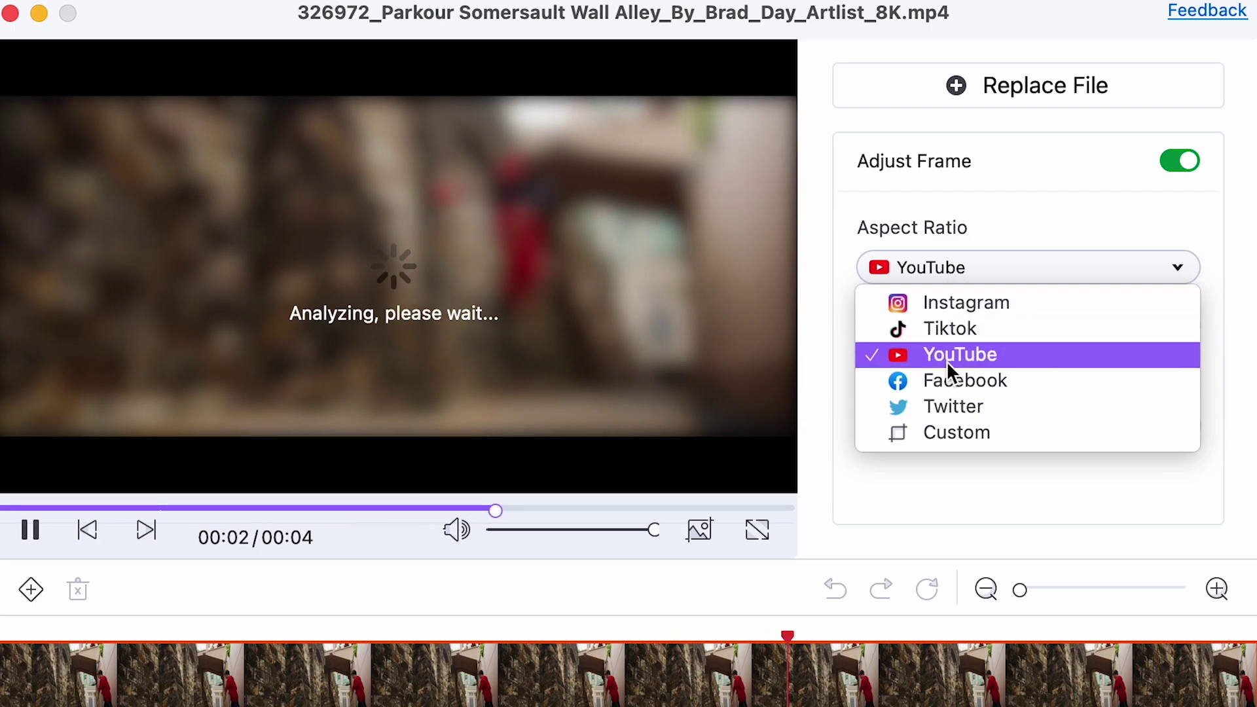
pyautogui.click(945, 379)
pyautogui.click(942, 327)
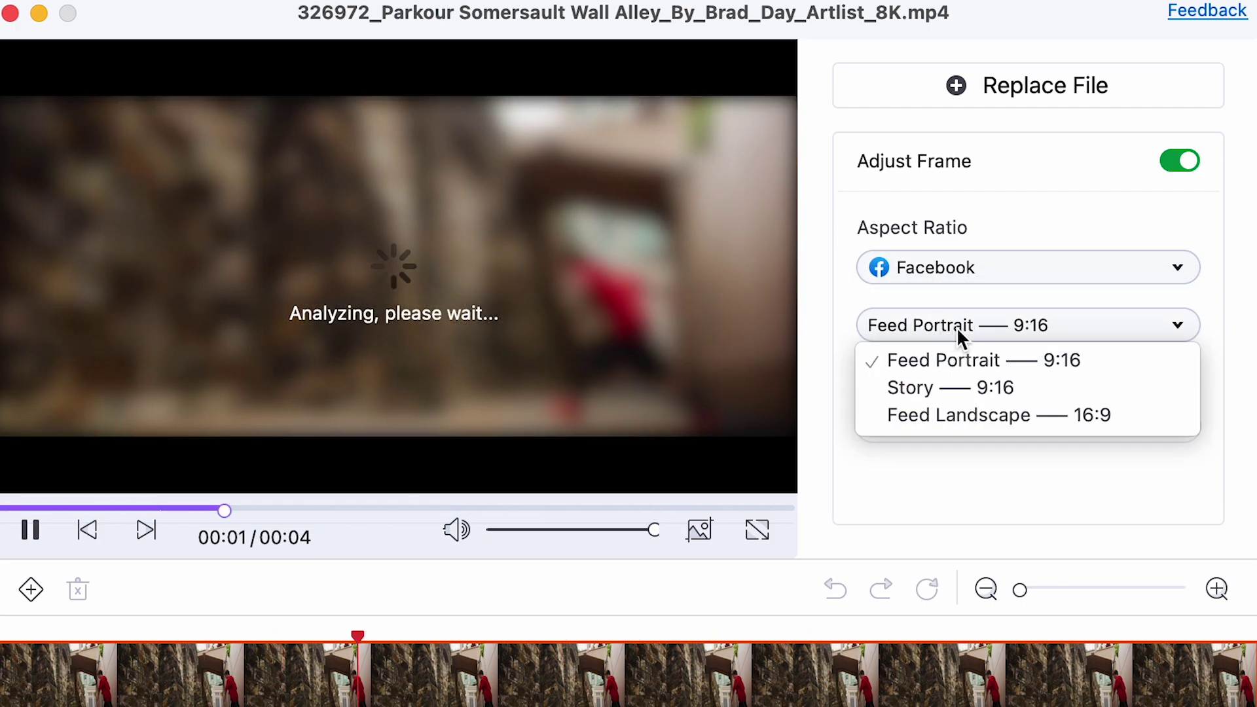
pyautogui.click(962, 265)
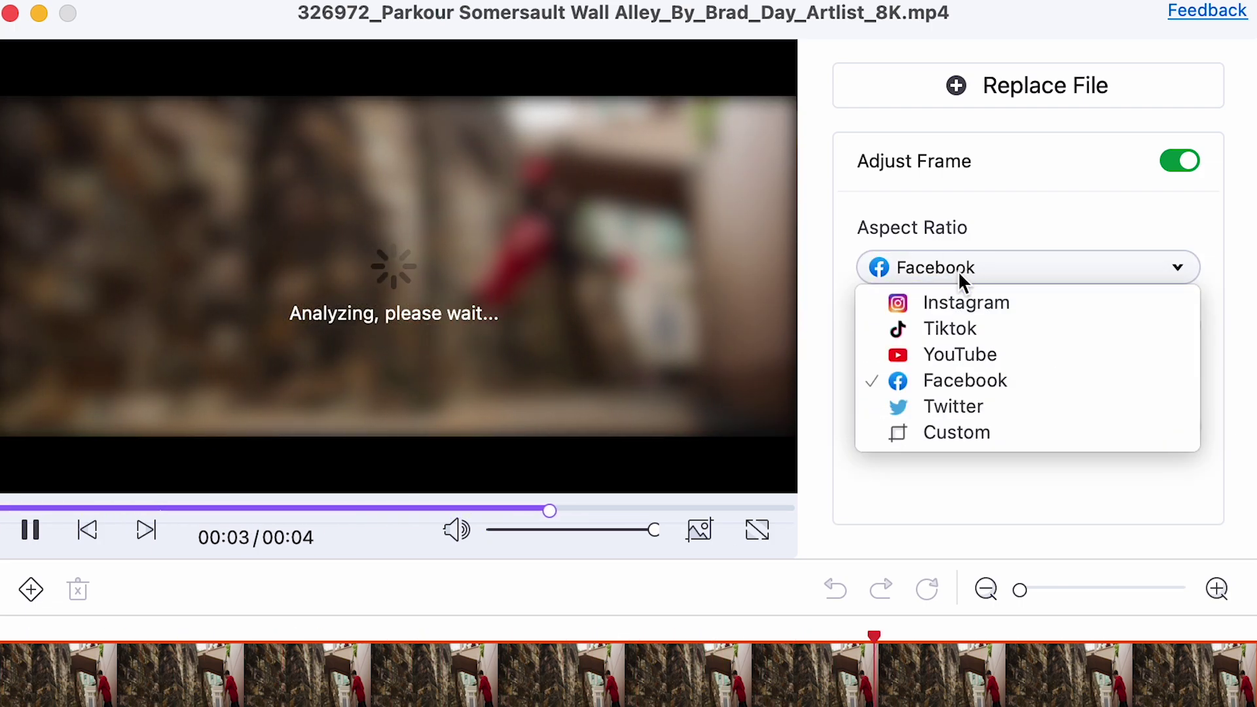
pyautogui.click(951, 302)
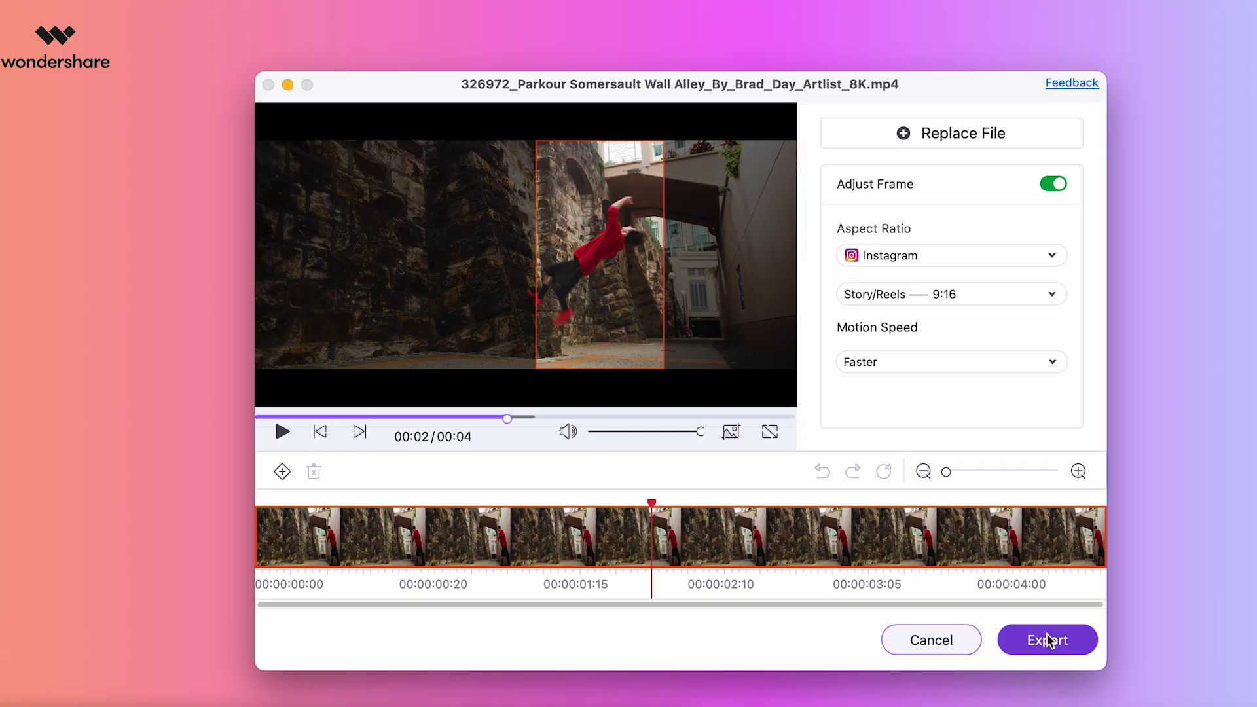
pyautogui.click(1044, 640)
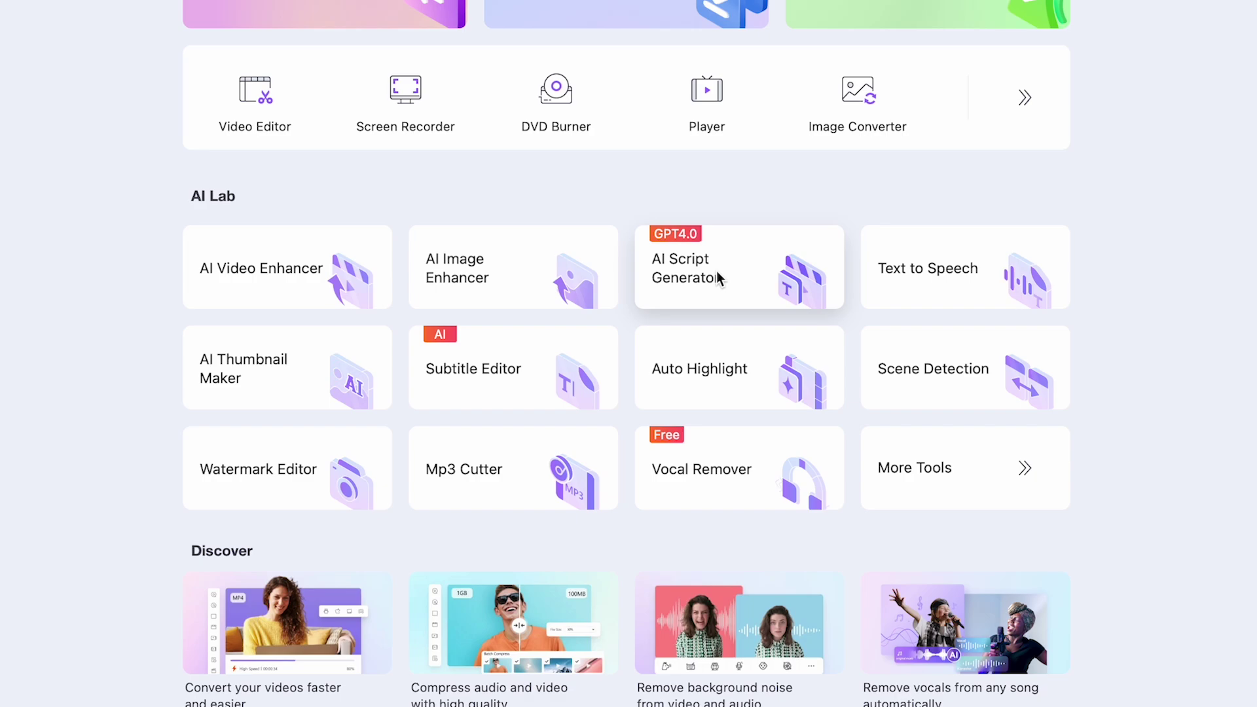
# Paste the topic about editing without formal education and make the script Educational
pyautogui.click(720, 278)
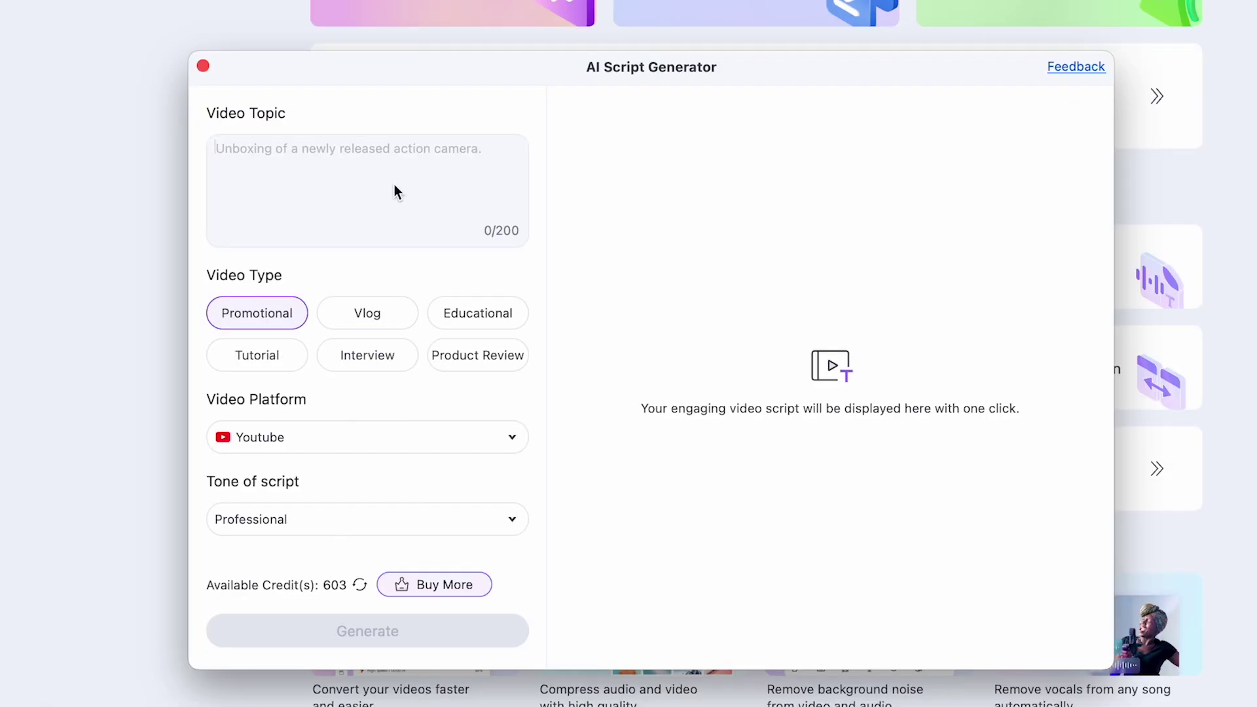
pyautogui.write('You don’t need formal education to be a great video editor. Real-world experience and passion matter more.')
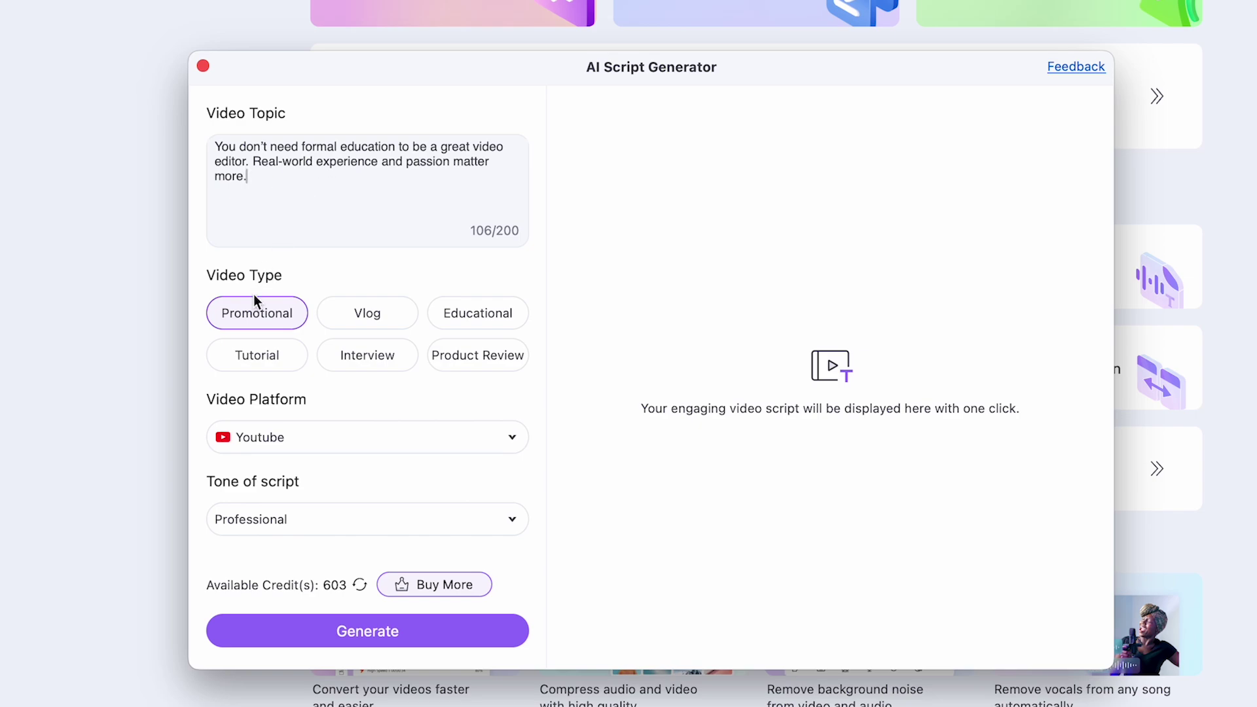
pyautogui.click(375, 312)
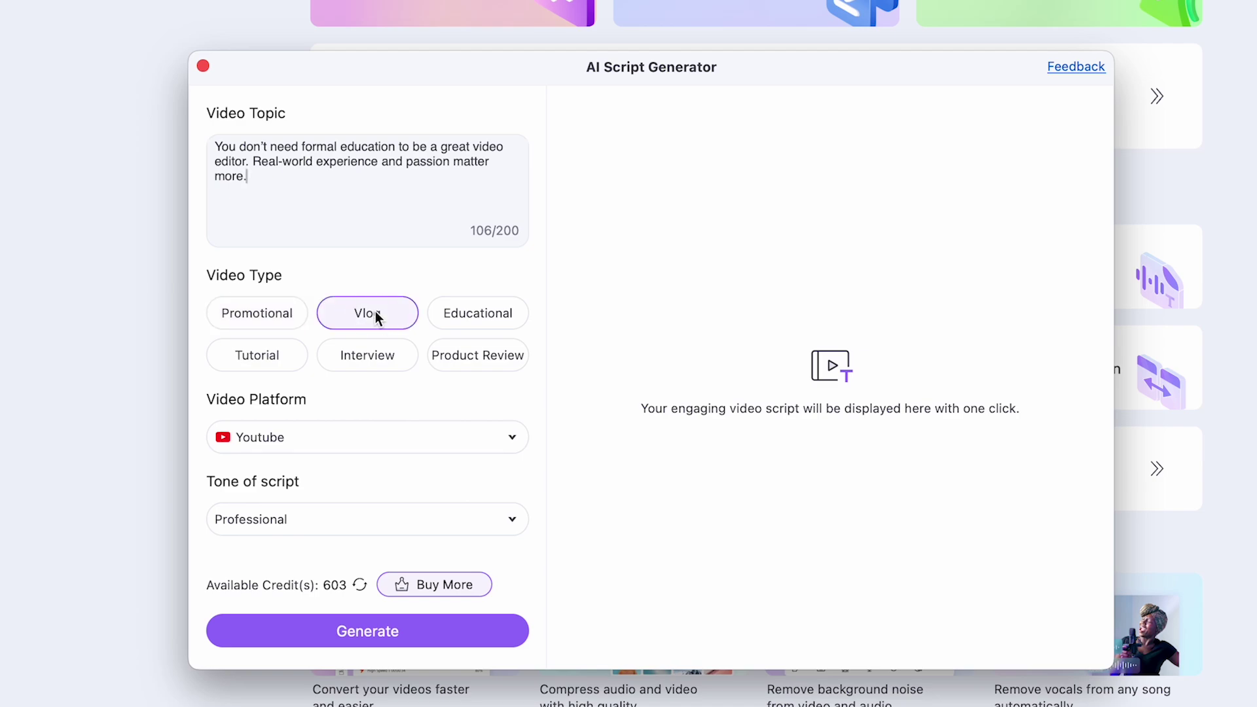
pyautogui.click(465, 316)
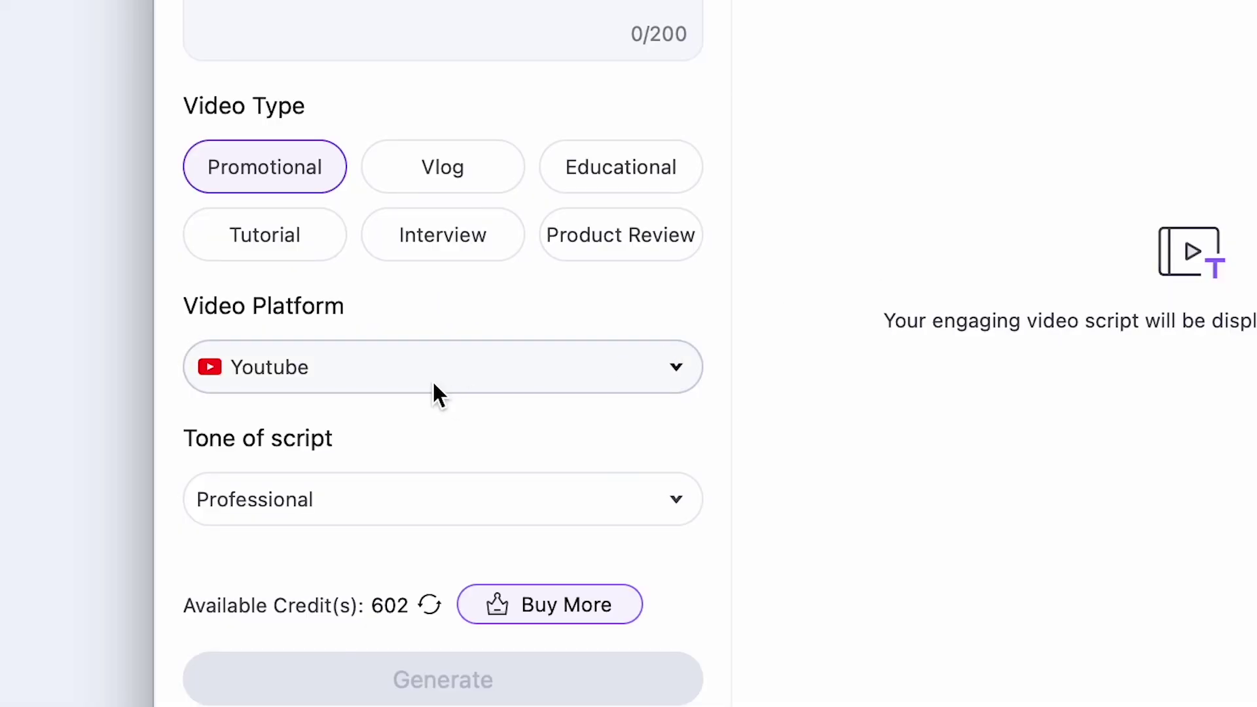
# Keep Youtube as the platform, set a Casual tone, and generate the script
pyautogui.click(436, 386)
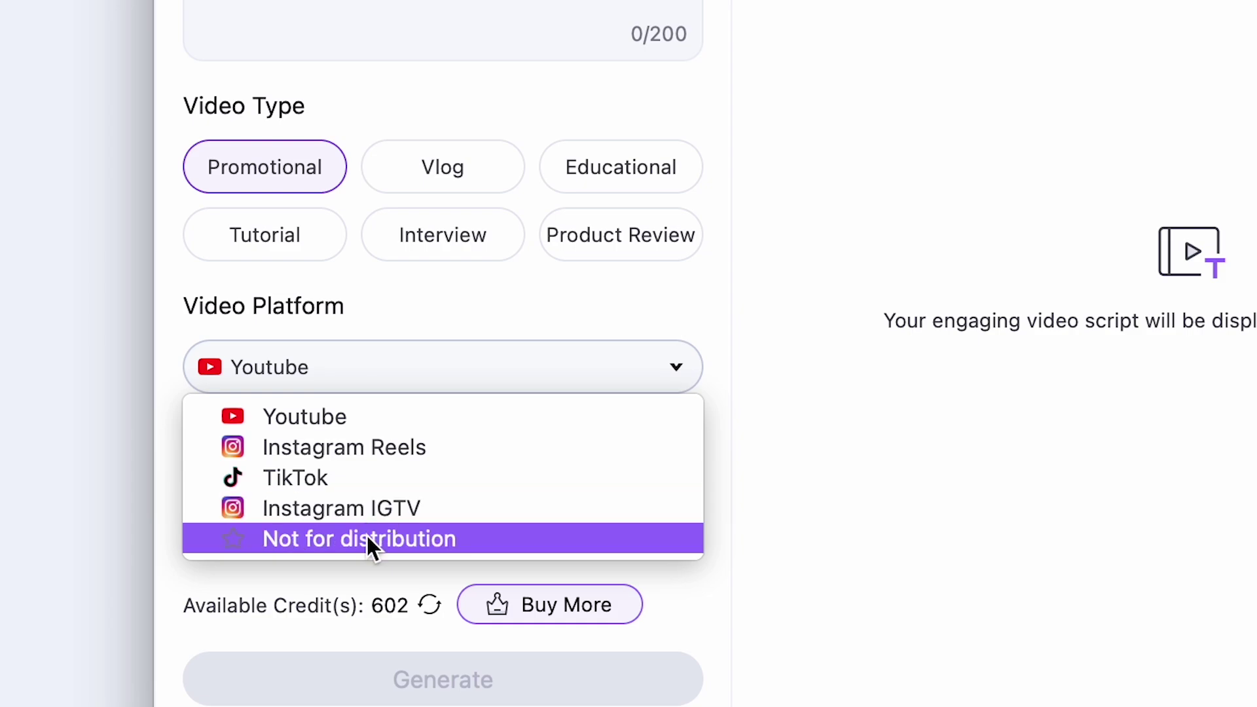
pyautogui.click(356, 406)
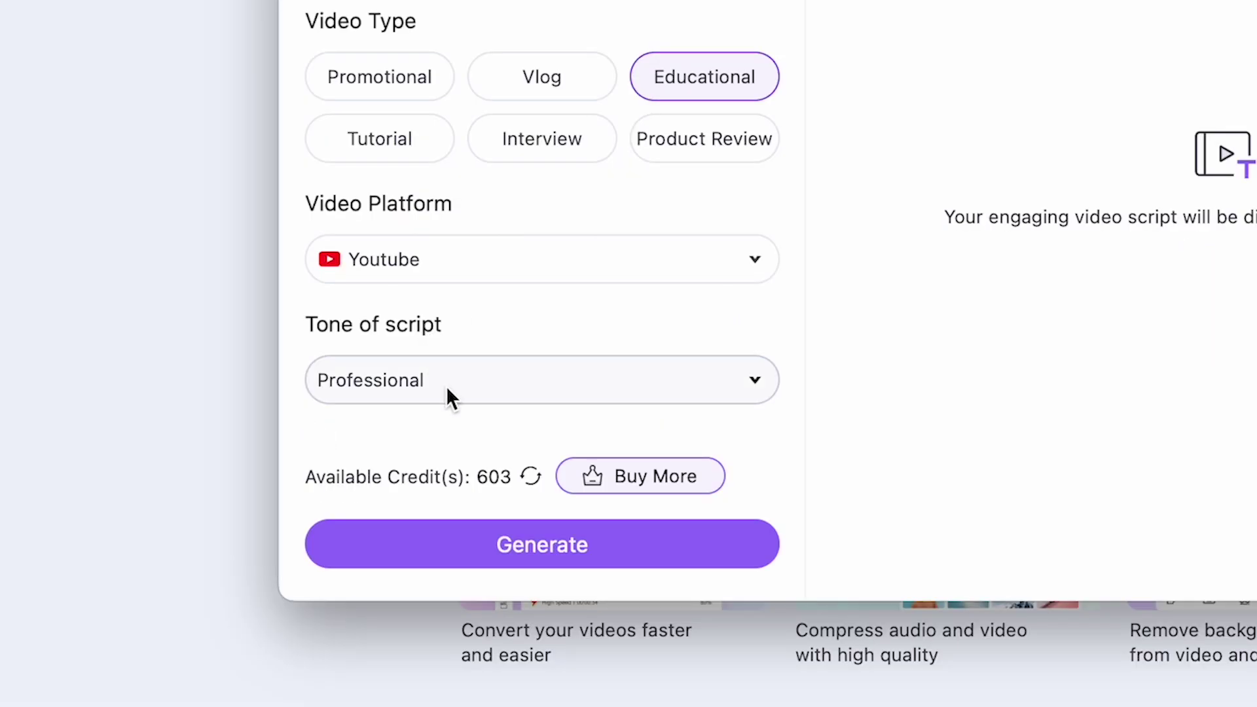
pyautogui.click(448, 389)
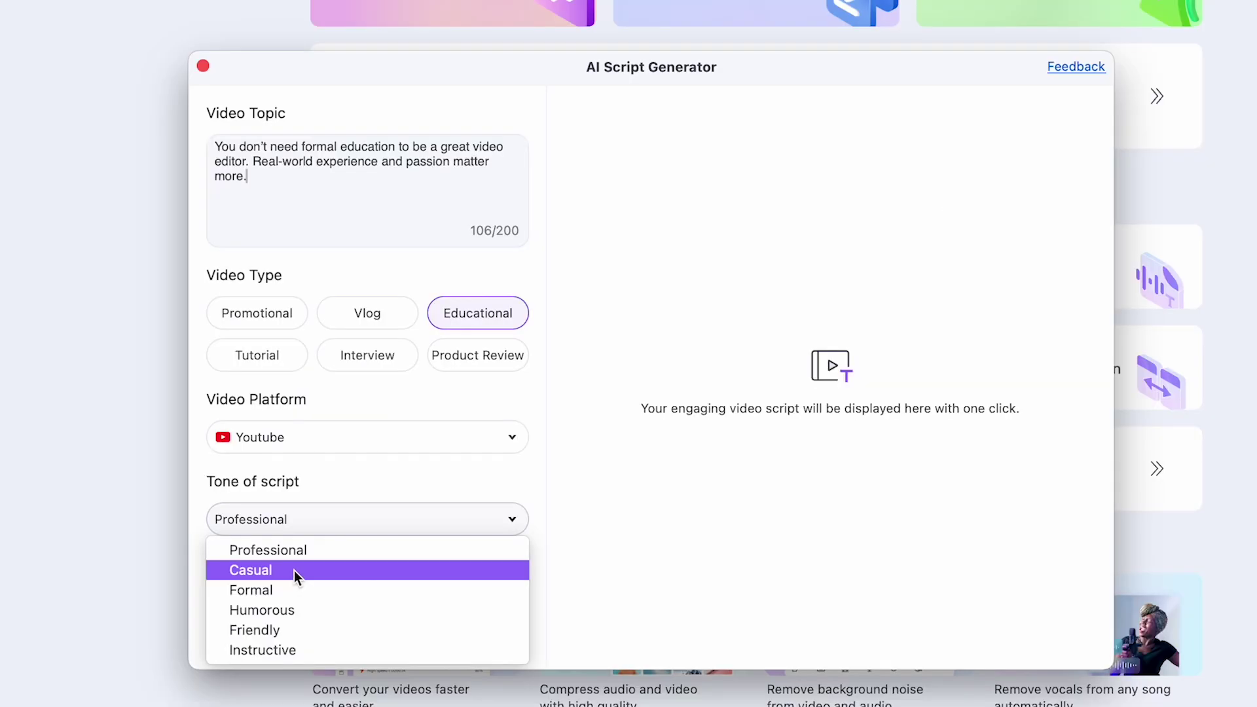
pyautogui.click(433, 460)
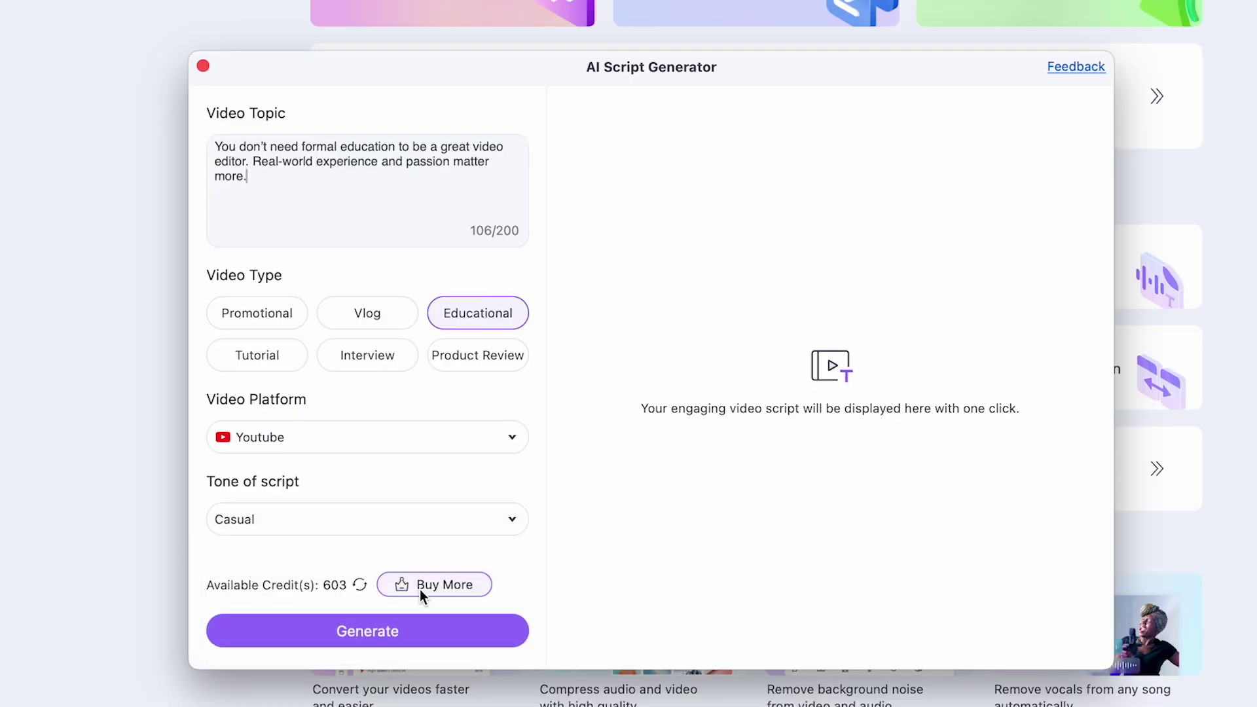
pyautogui.click(410, 617)
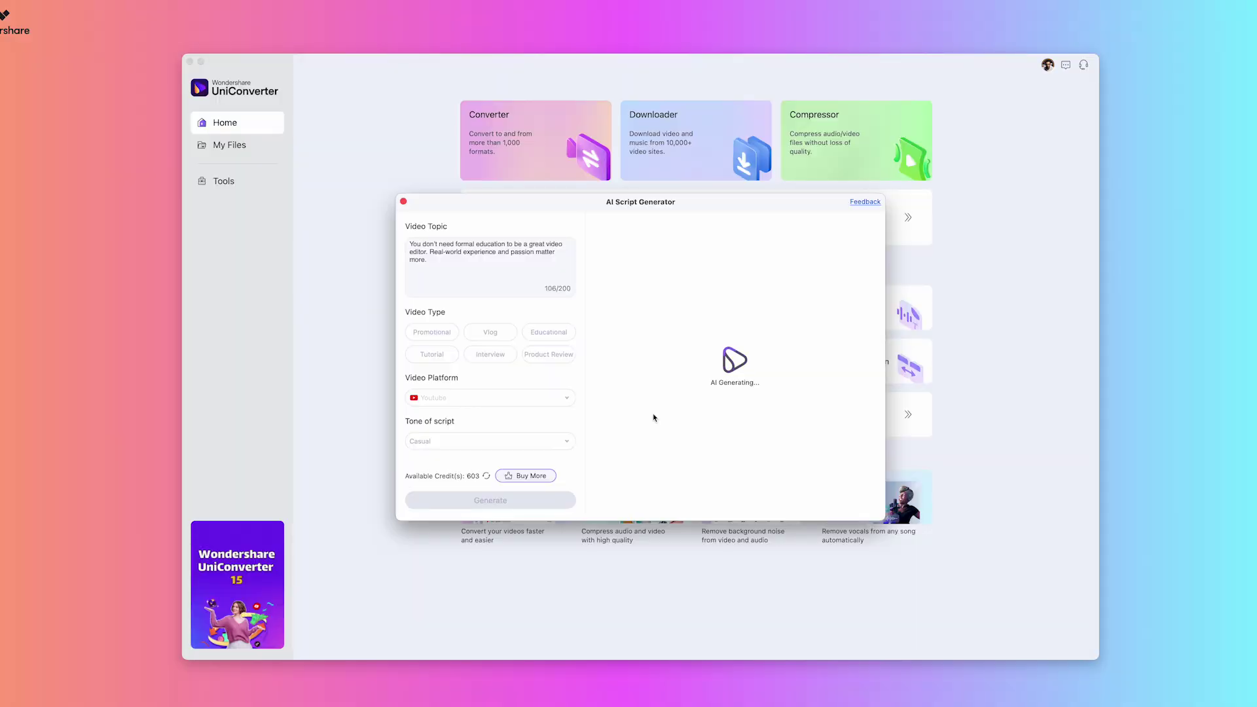
# Scroll through the generated script on why experience and passion outweigh formal education for editors
pyautogui.scroll(-4, 804, 283)
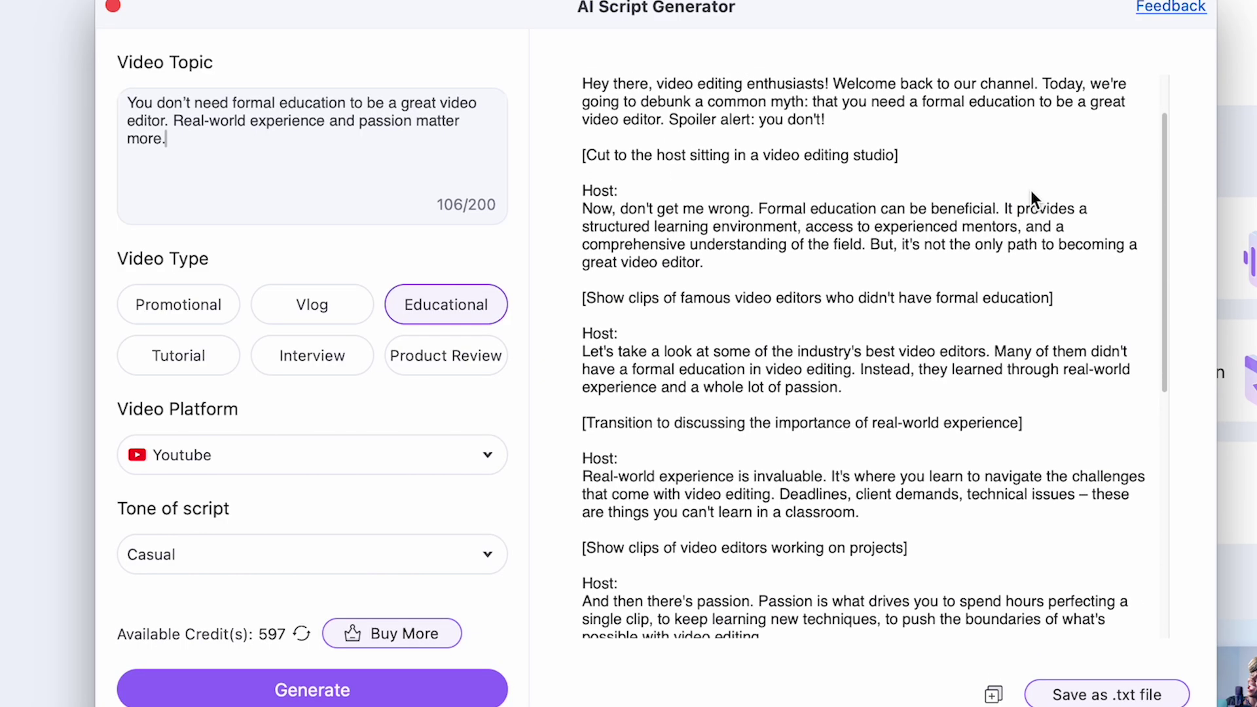
pyautogui.scroll(-2, 1031, 190)
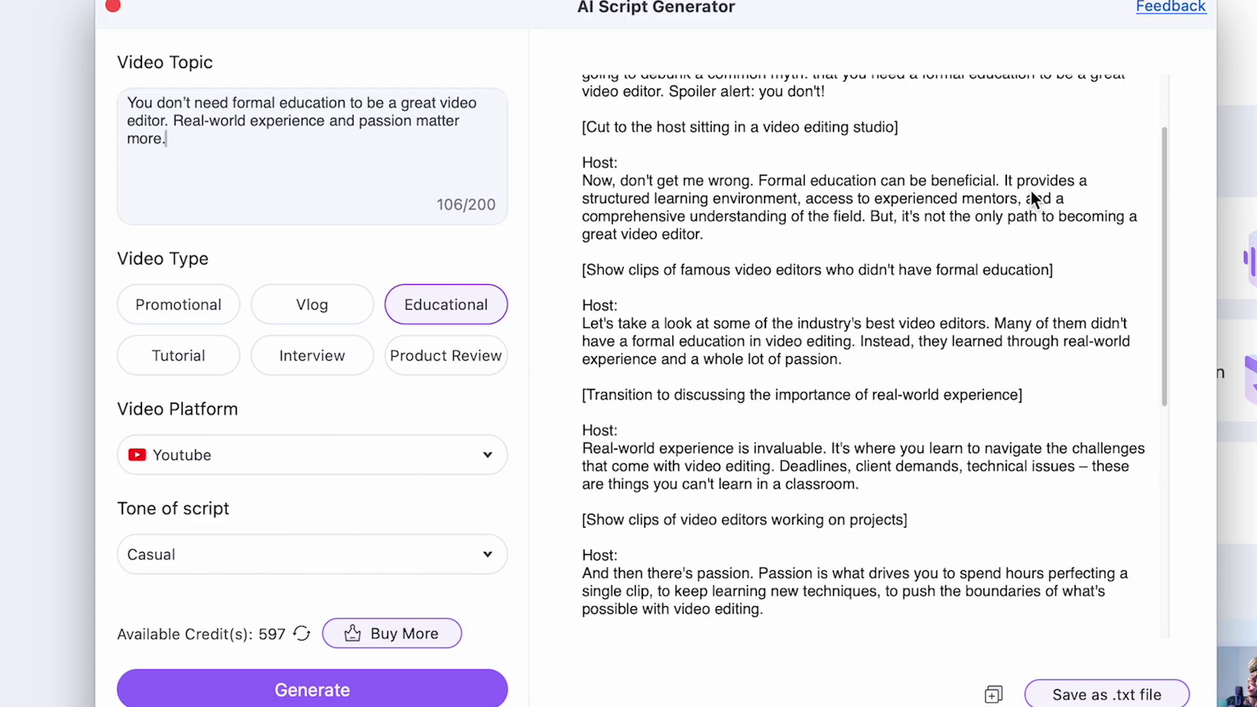
pyautogui.scroll(-3, 1032, 192)
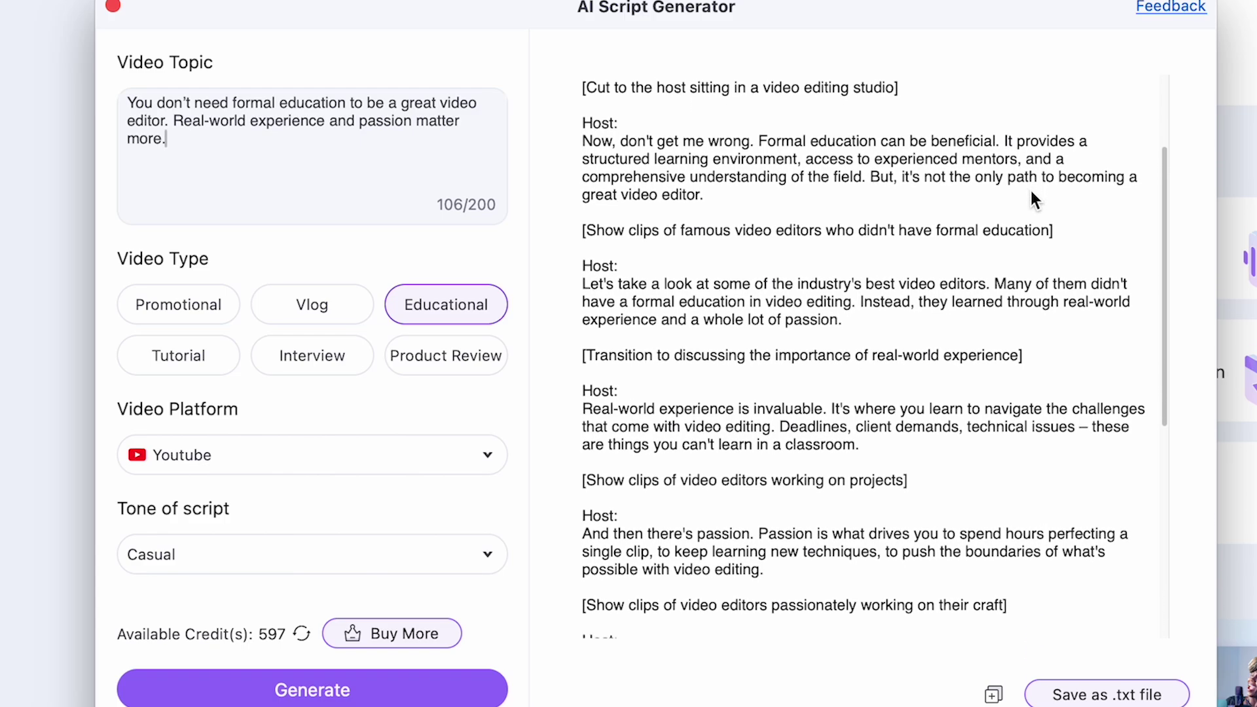
pyautogui.scroll(-3, 1029, 188)
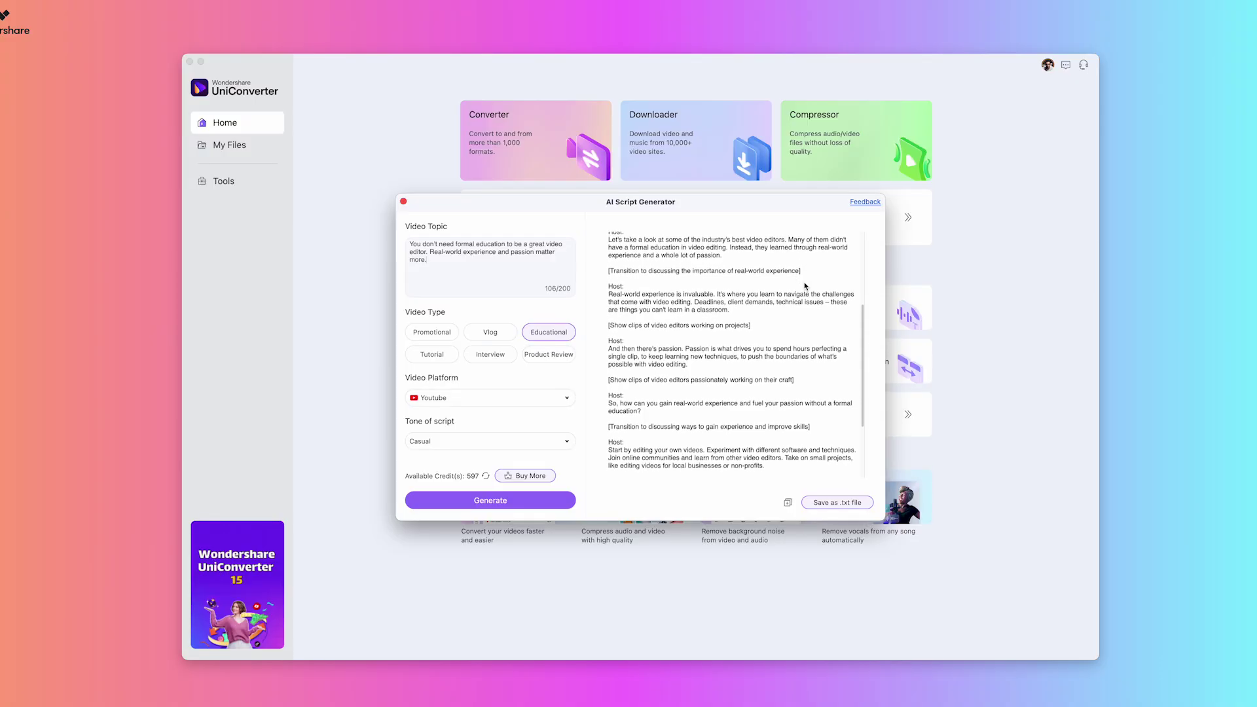
pyautogui.scroll(-2, 805, 287)
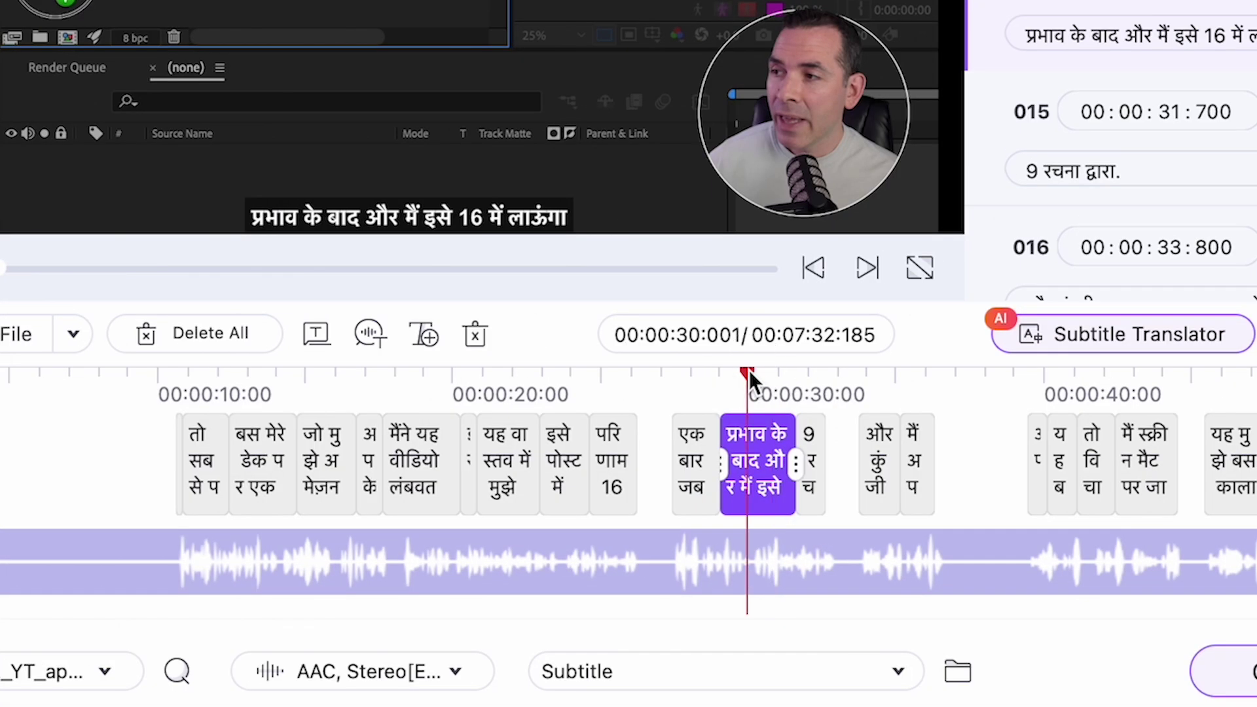
# Import FINAL_YT_apoco_walkthrough.mp4 into the Subtitle Editor, pause it, and scrub from 12 to about 23 seconds
pyautogui.moveTo(747, 370); pyautogui.dragTo(689, 372)
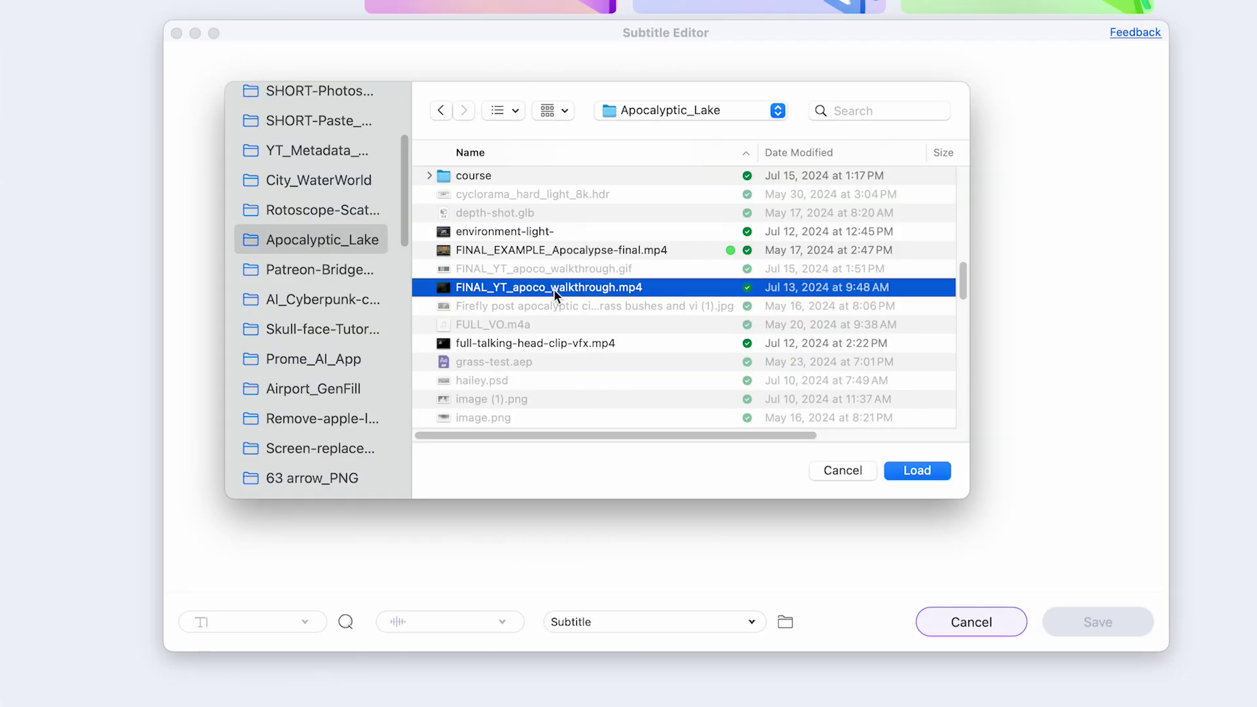
pyautogui.doubleClick(554, 290)
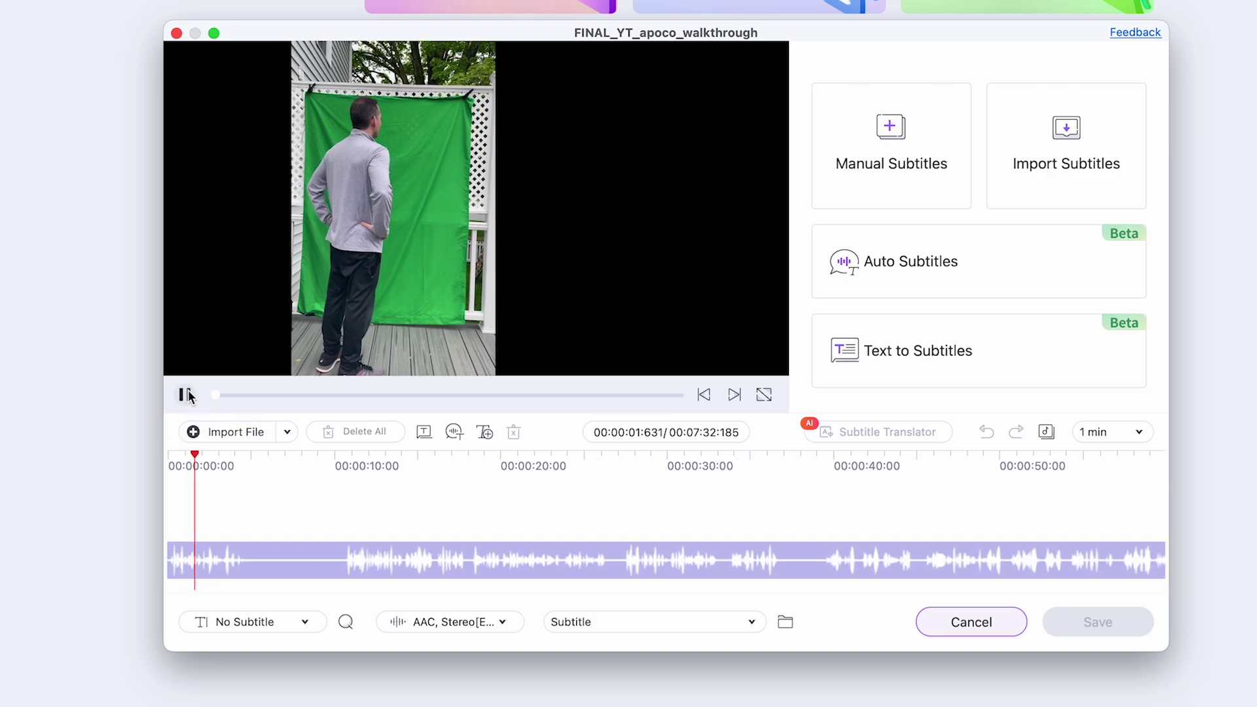
pyautogui.press('space')
pyautogui.click(376, 468)
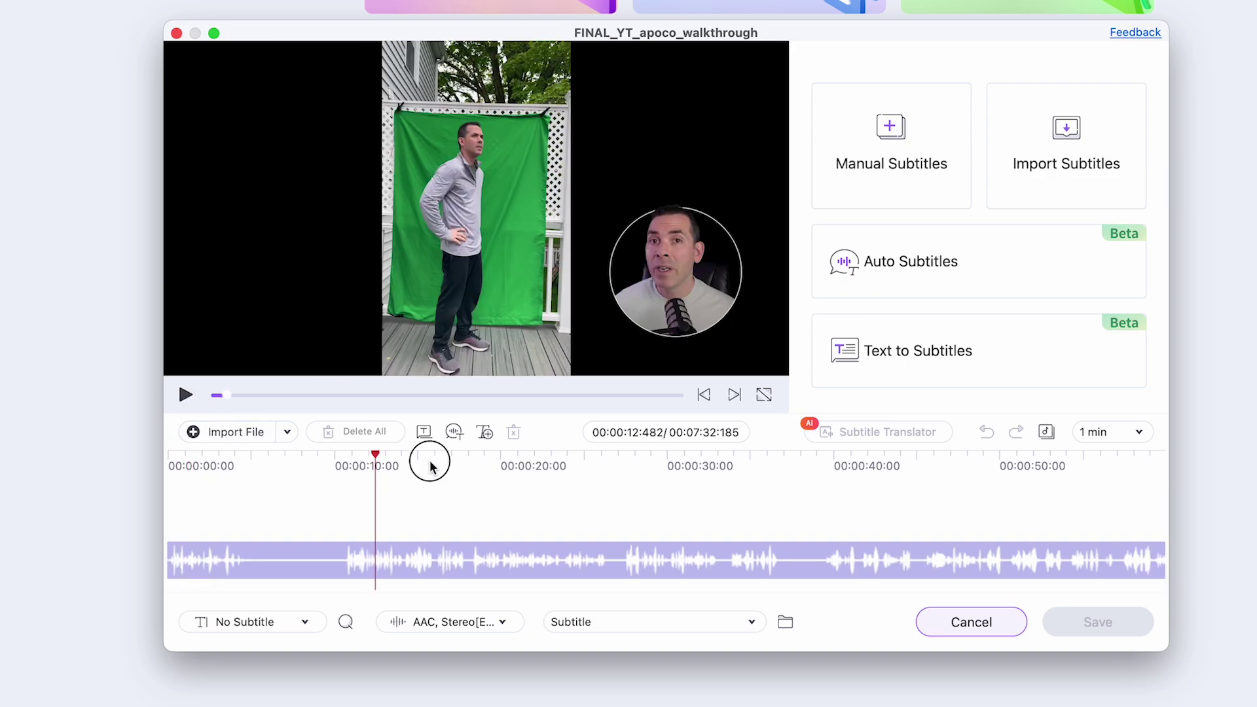
pyautogui.moveTo(429, 467); pyautogui.dragTo(550, 464)
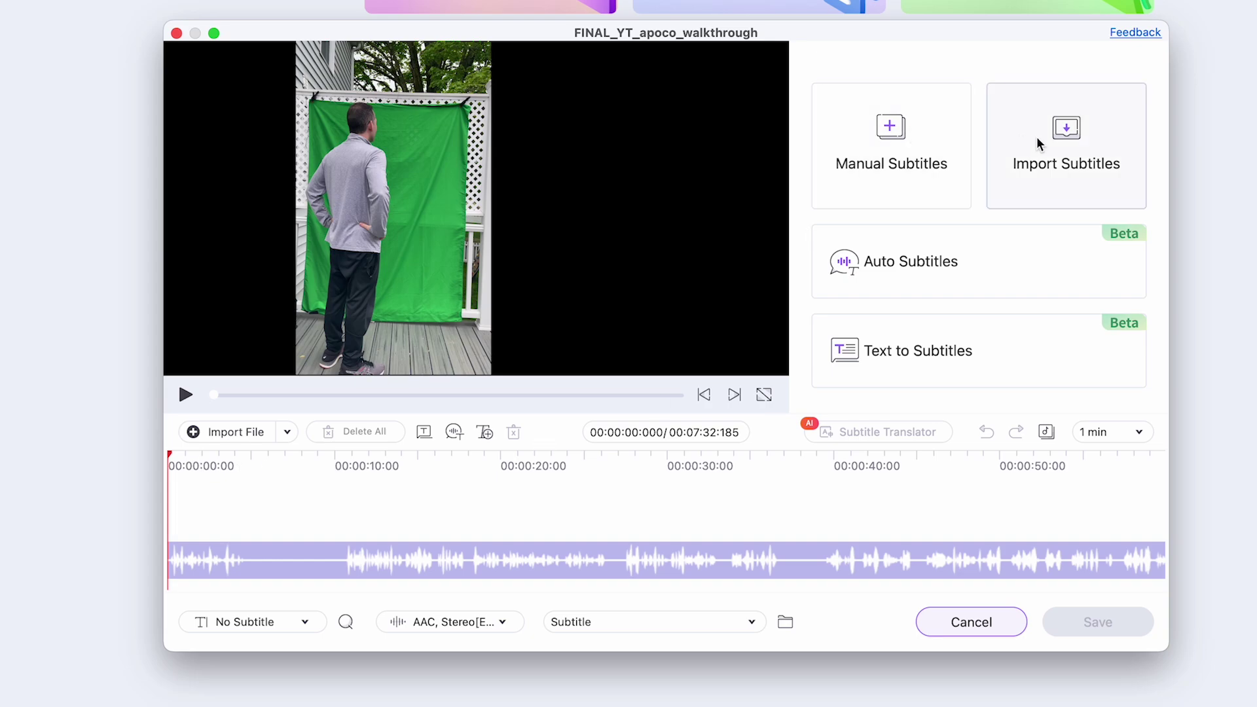
# Run Auto Subtitles on the walkthrough video and dismiss the success notice
pyautogui.click(926, 272)
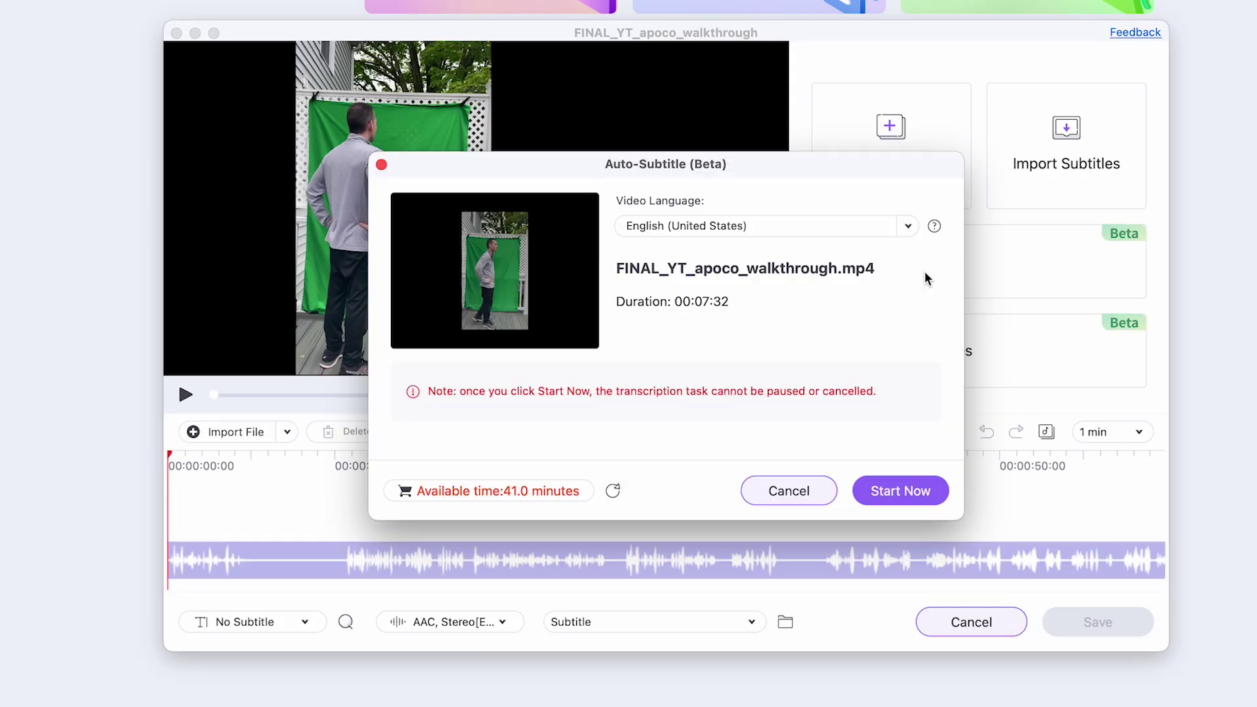
pyautogui.click(894, 493)
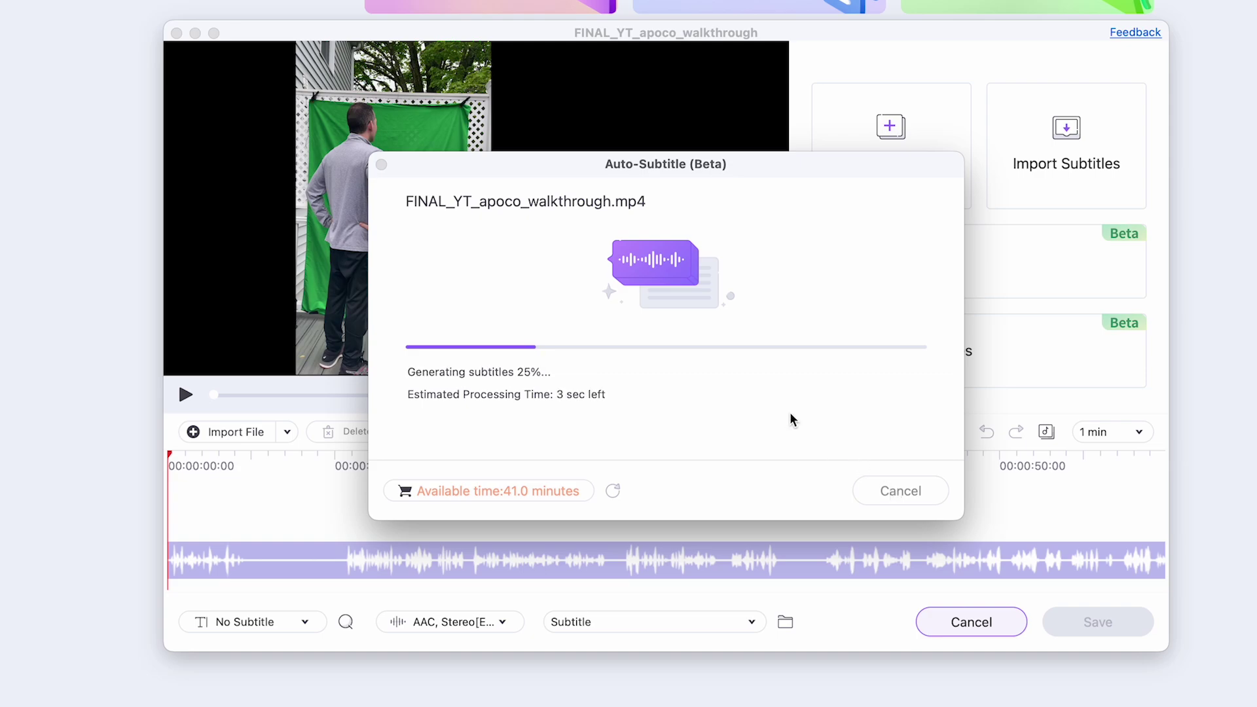
pyautogui.click(897, 497)
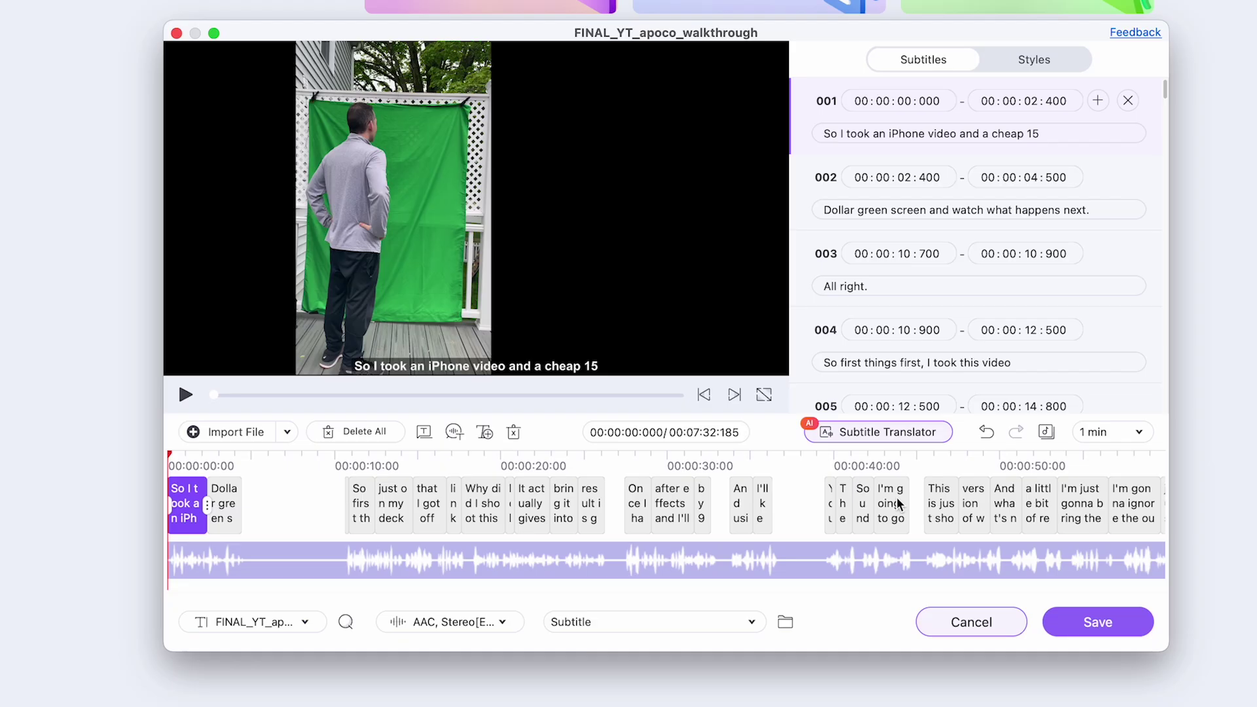
# Step along the timeline from the start to about 43 seconds, checking the English subtitles
pyautogui.click(359, 462)
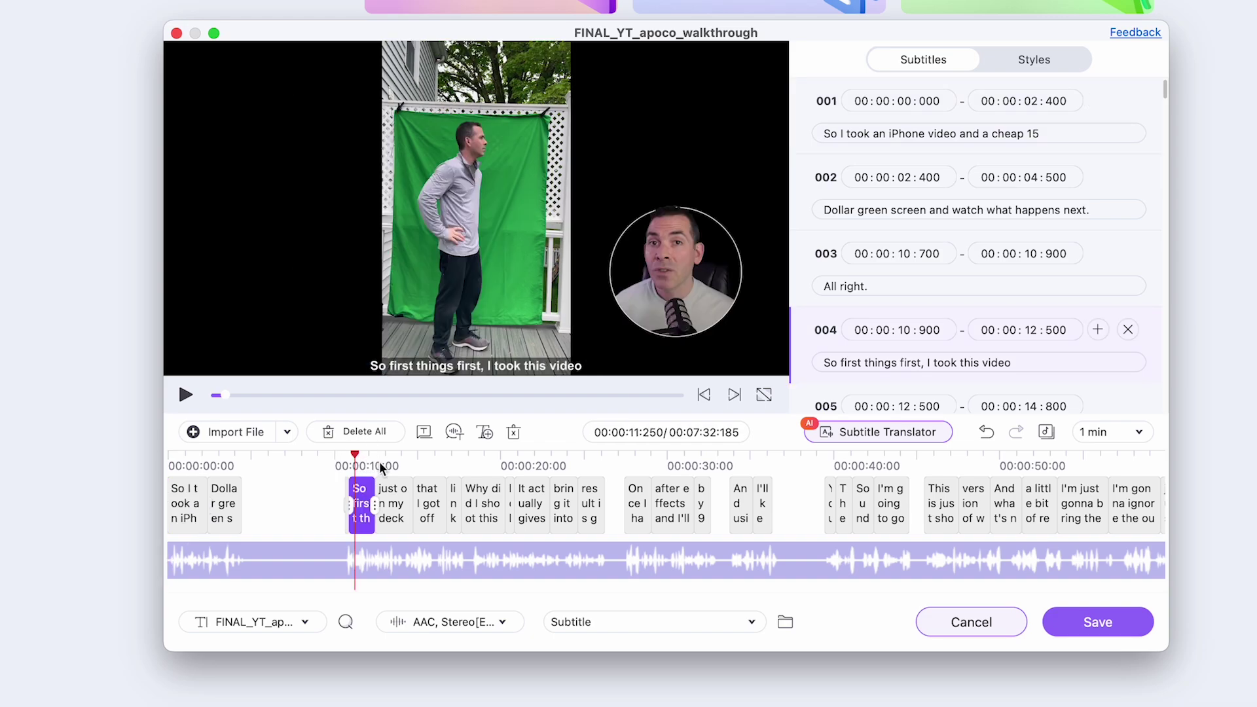
pyautogui.click(381, 462)
pyautogui.click(455, 461)
pyautogui.click(493, 462)
pyautogui.click(532, 462)
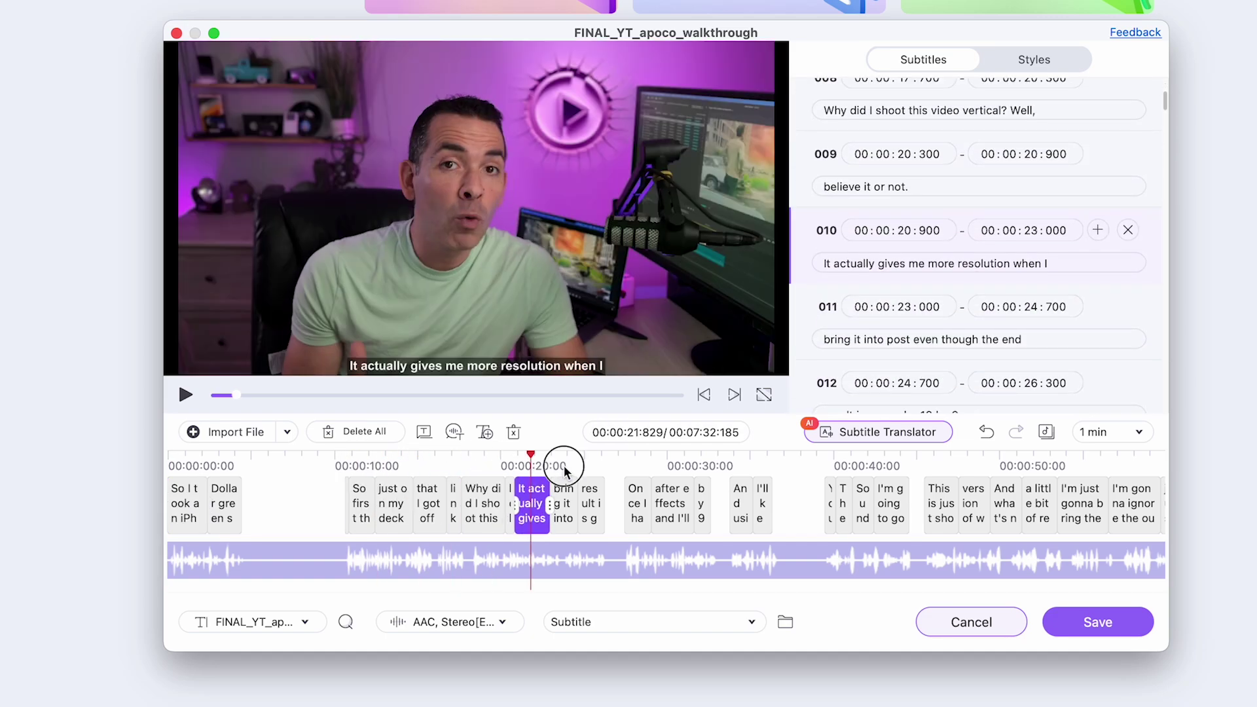
pyautogui.click(631, 461)
pyautogui.click(667, 461)
pyautogui.click(716, 462)
pyautogui.click(741, 462)
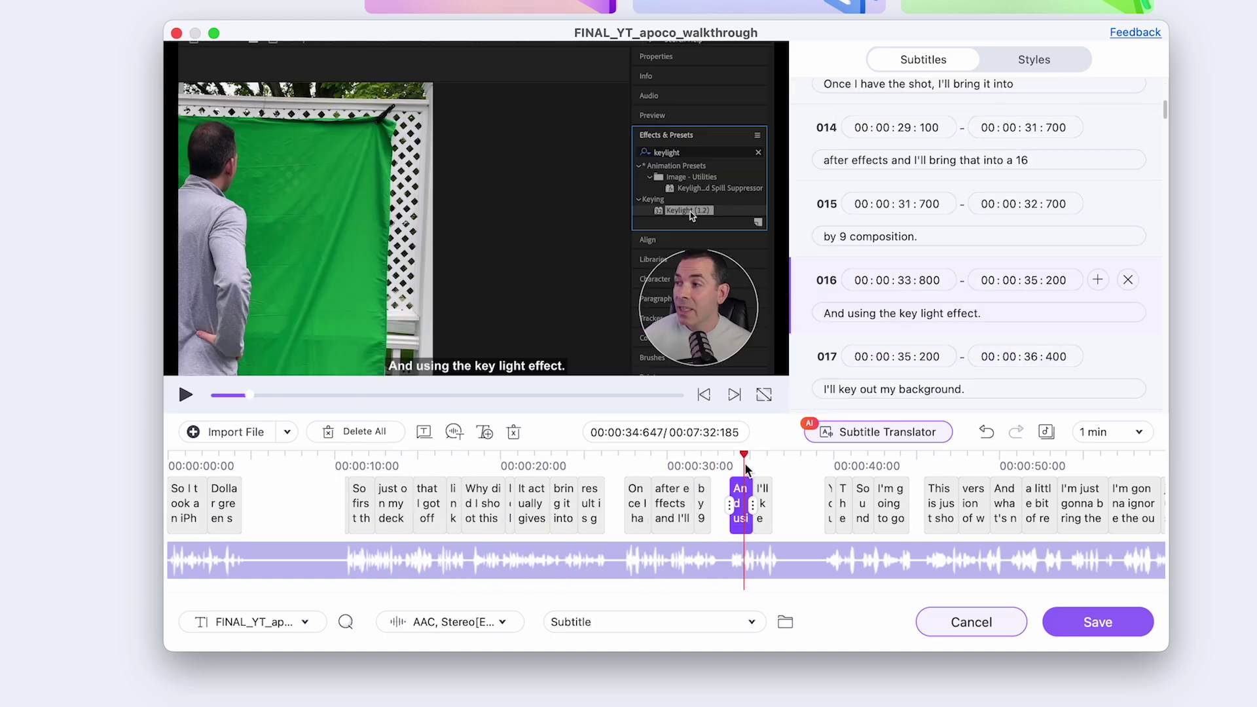
# Translate the subtitles to Hindi, then scrub back to review the line near 28 seconds
pyautogui.click(895, 462)
pyautogui.click(915, 435)
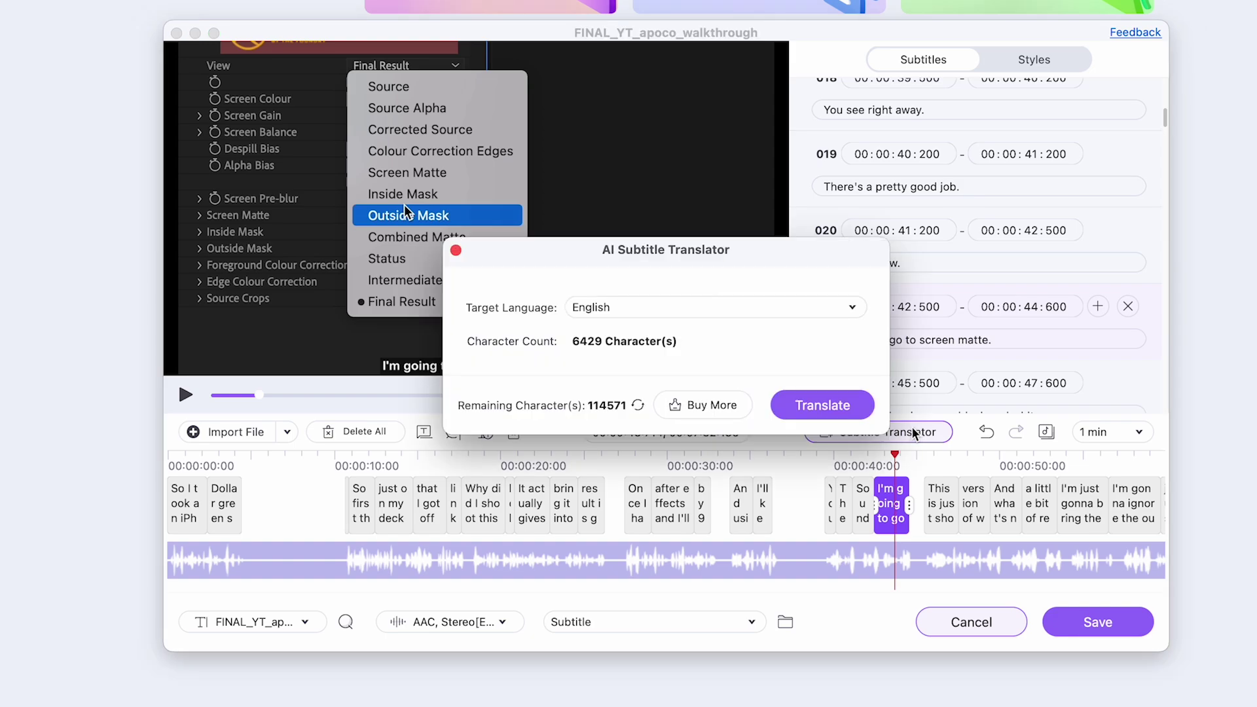
pyautogui.click(793, 306)
pyautogui.scroll(-10, 738, 435)
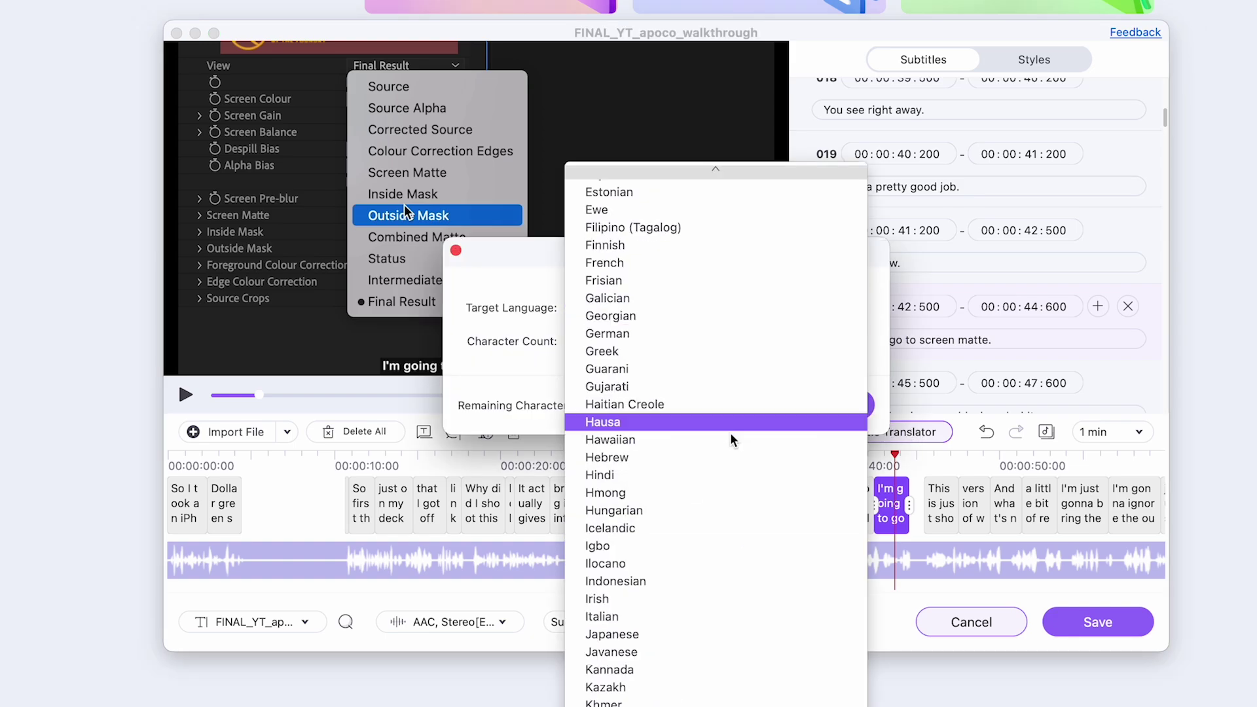
pyautogui.click(711, 472)
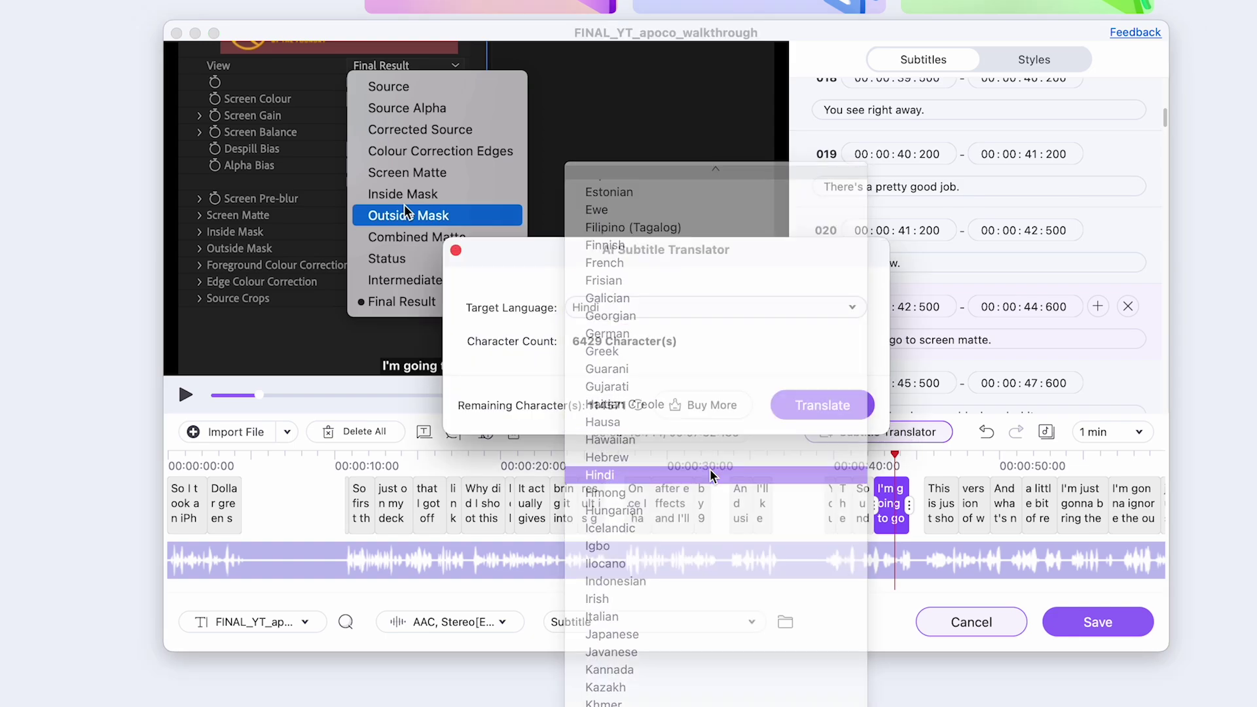
pyautogui.click(823, 402)
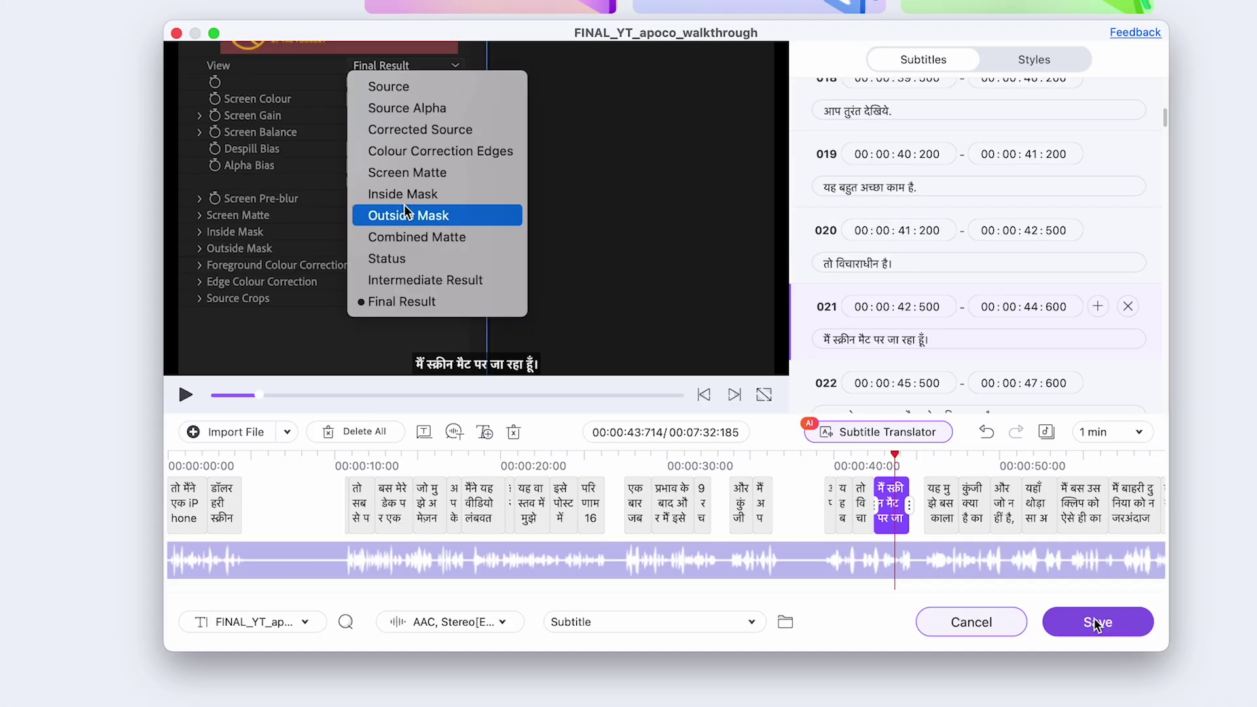
pyautogui.moveTo(696, 452); pyautogui.dragTo(634, 457)
# Open the Save dialog for the Hindi-subtitled FINAL_YT_apoco_walkthrough video
pyautogui.click(1092, 623)
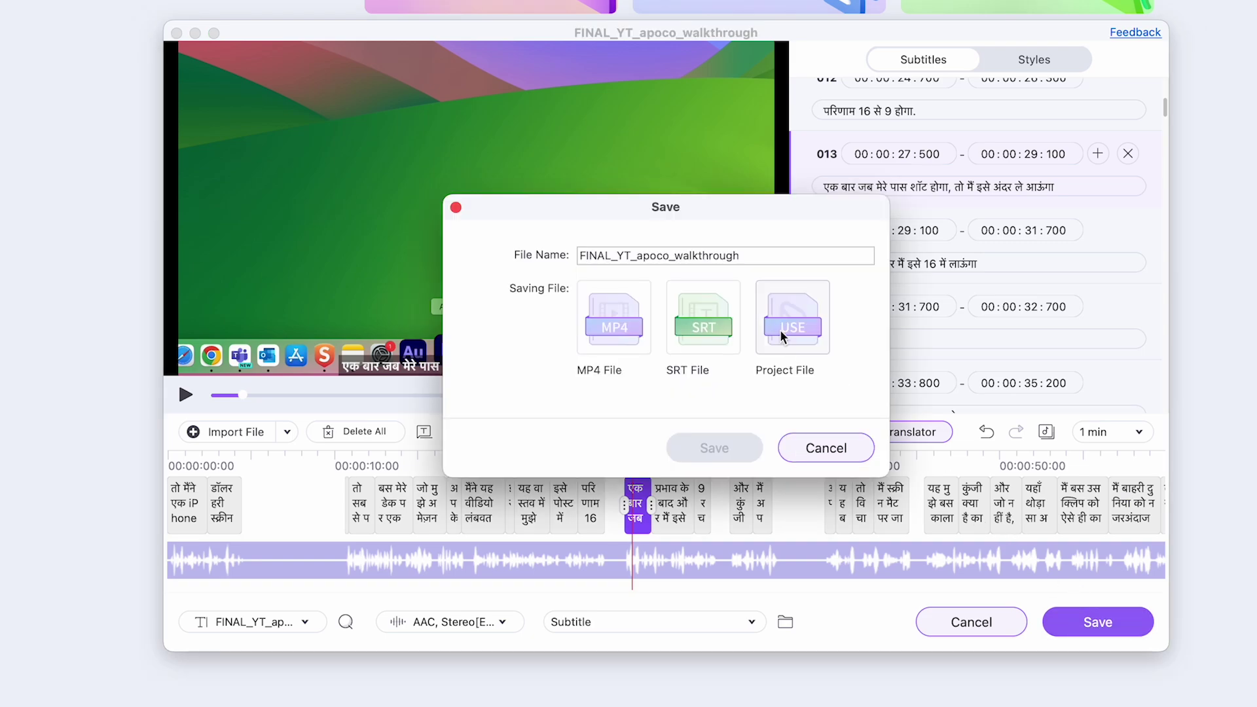